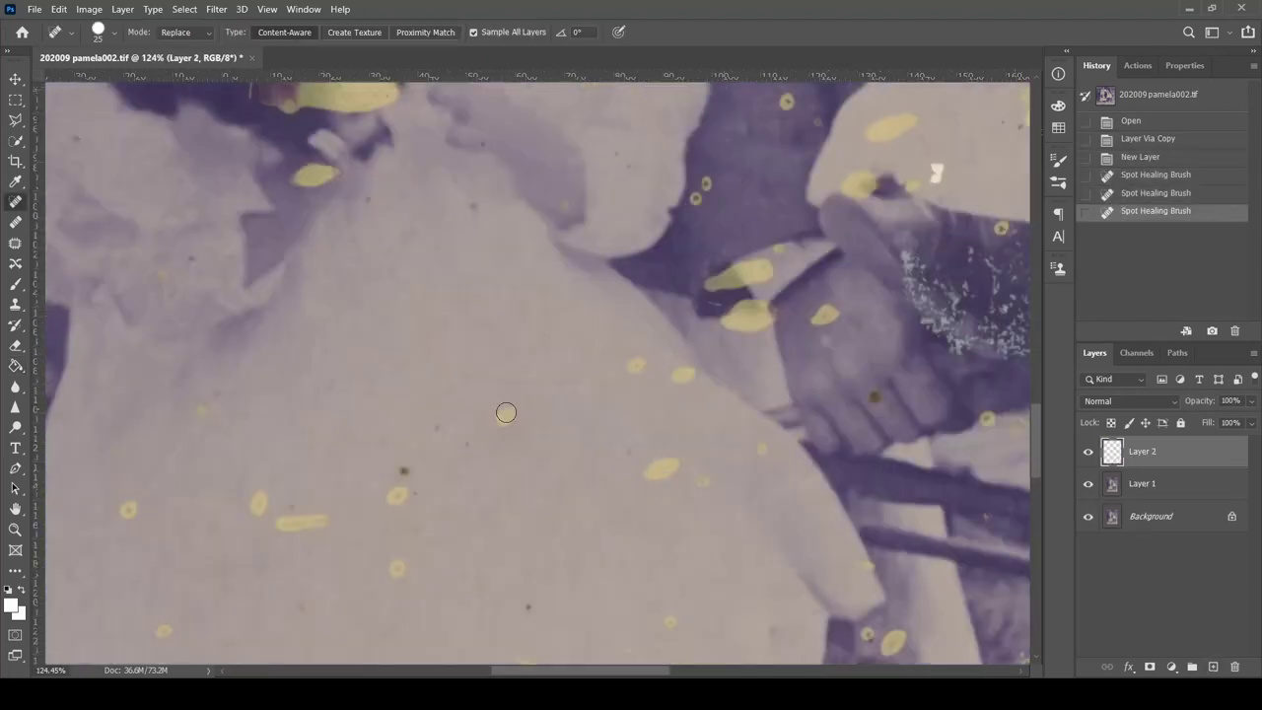
# Heal the large and small yellow spots on the dark purple background.
pyautogui.scroll(-5, 571, 433)
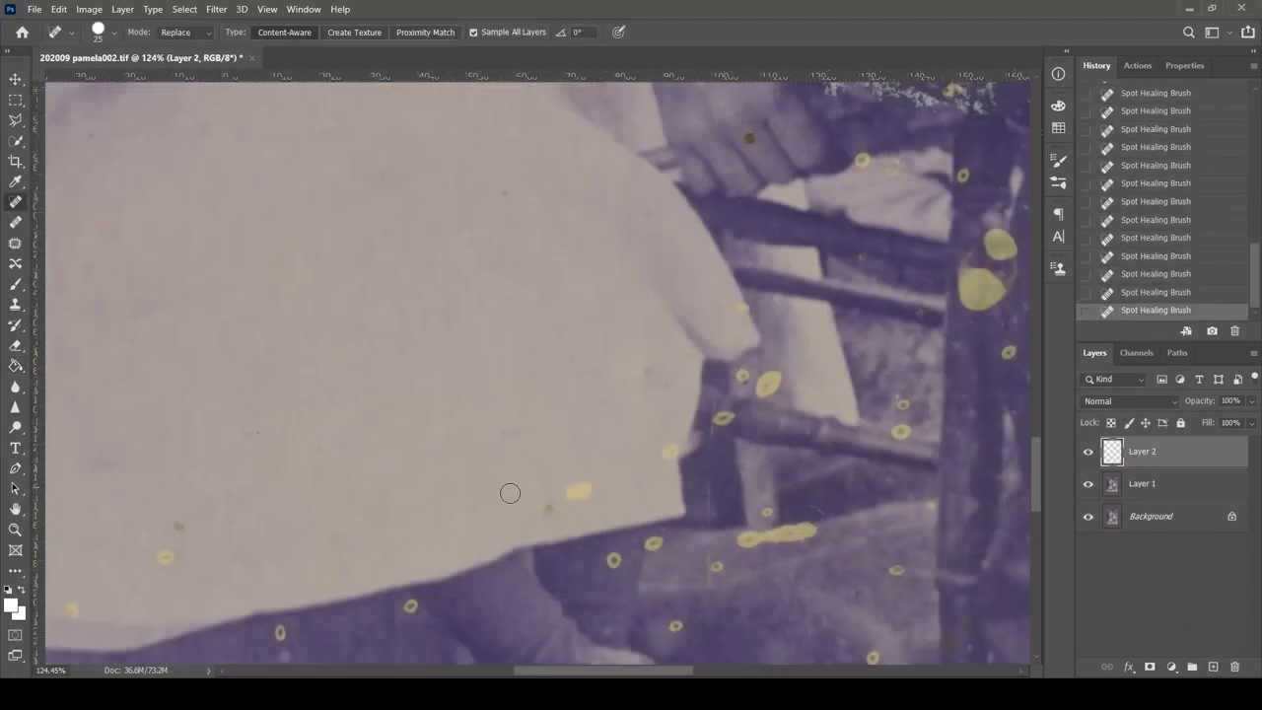
pyautogui.scroll(-5, 592, 493)
pyautogui.scroll(-5, 673, 436)
pyautogui.scroll(5, 444, 221)
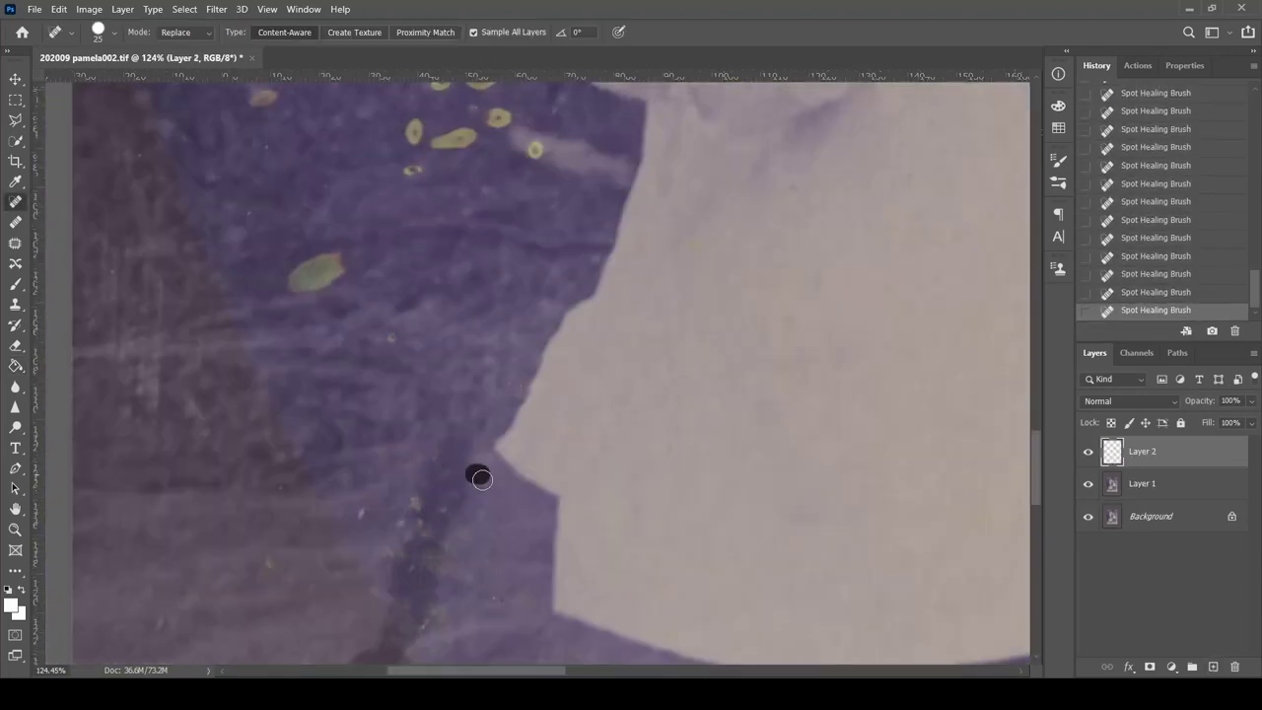
pyautogui.hscroll(-3, 450, 141)
pyautogui.moveTo(258, 221); pyautogui.dragTo(340, 211)
pyautogui.click(442, 249)
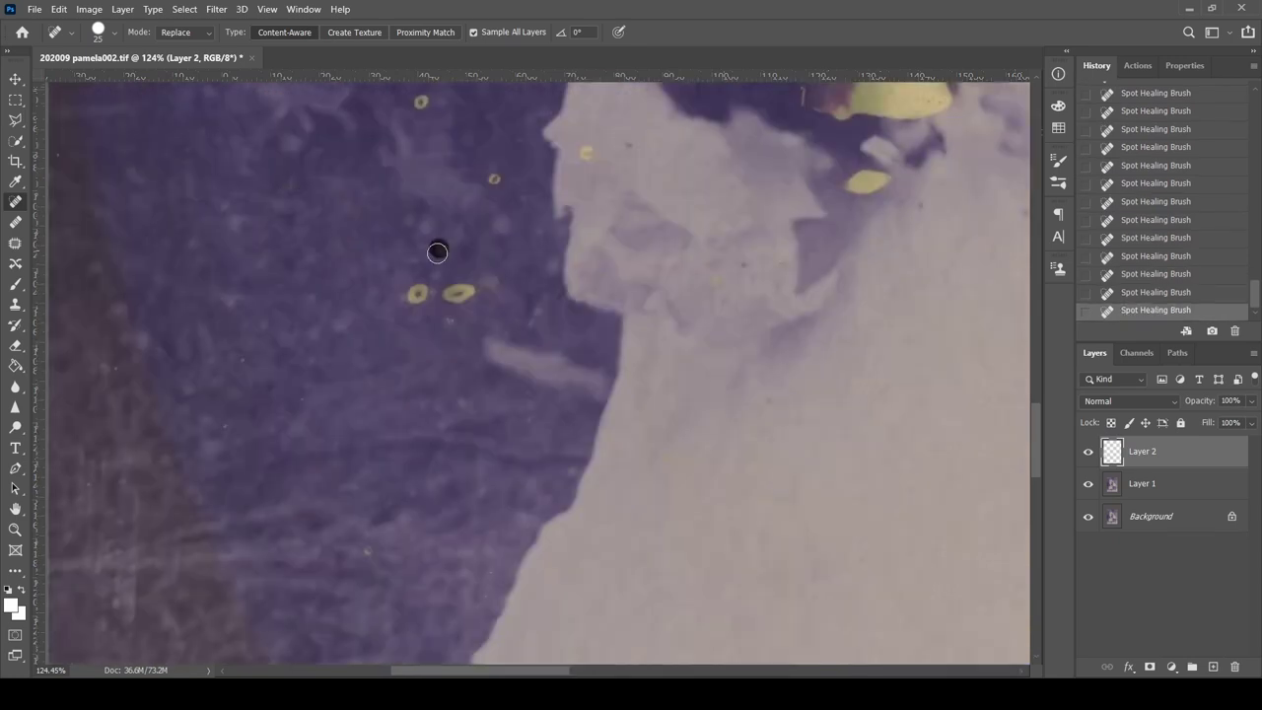
pyautogui.click(417, 294)
pyautogui.click(459, 293)
pyautogui.click(494, 179)
pyautogui.click(867, 183)
# Heal the yellow spots on the child's hat, forehead, cheek and below the mouth.
pyautogui.scroll(5, 592, 295)
pyautogui.hscroll(-3, 368, 217)
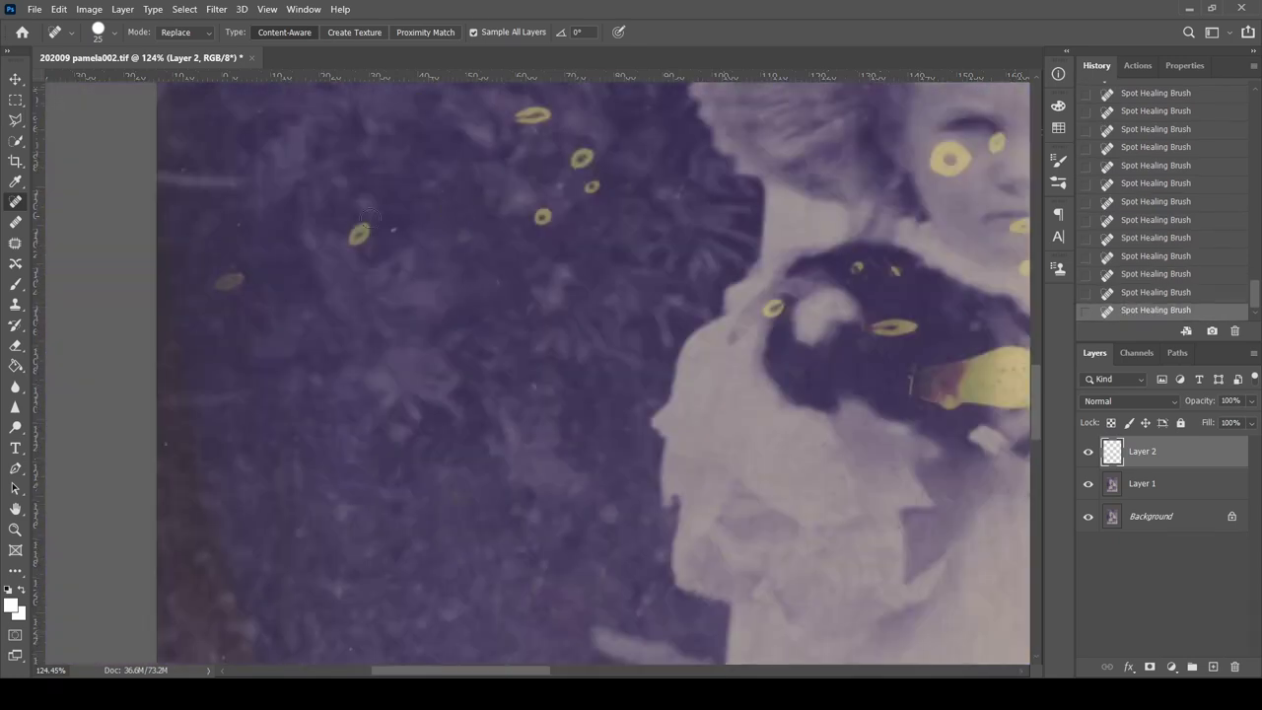
pyautogui.scroll(2, 584, 163)
pyautogui.scroll(3, 676, 369)
pyautogui.hscroll(2, 677, 369)
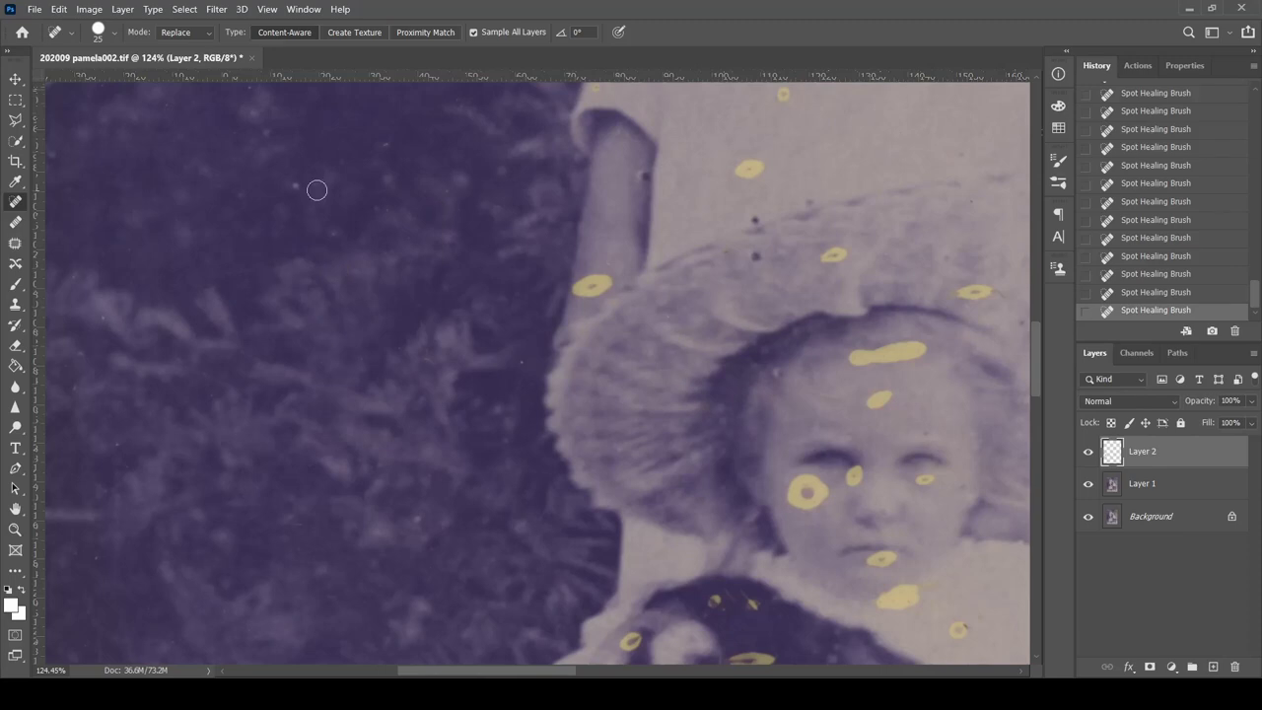
pyautogui.click(975, 292)
pyautogui.moveTo(856, 356); pyautogui.dragTo(920, 348)
pyautogui.click(878, 398)
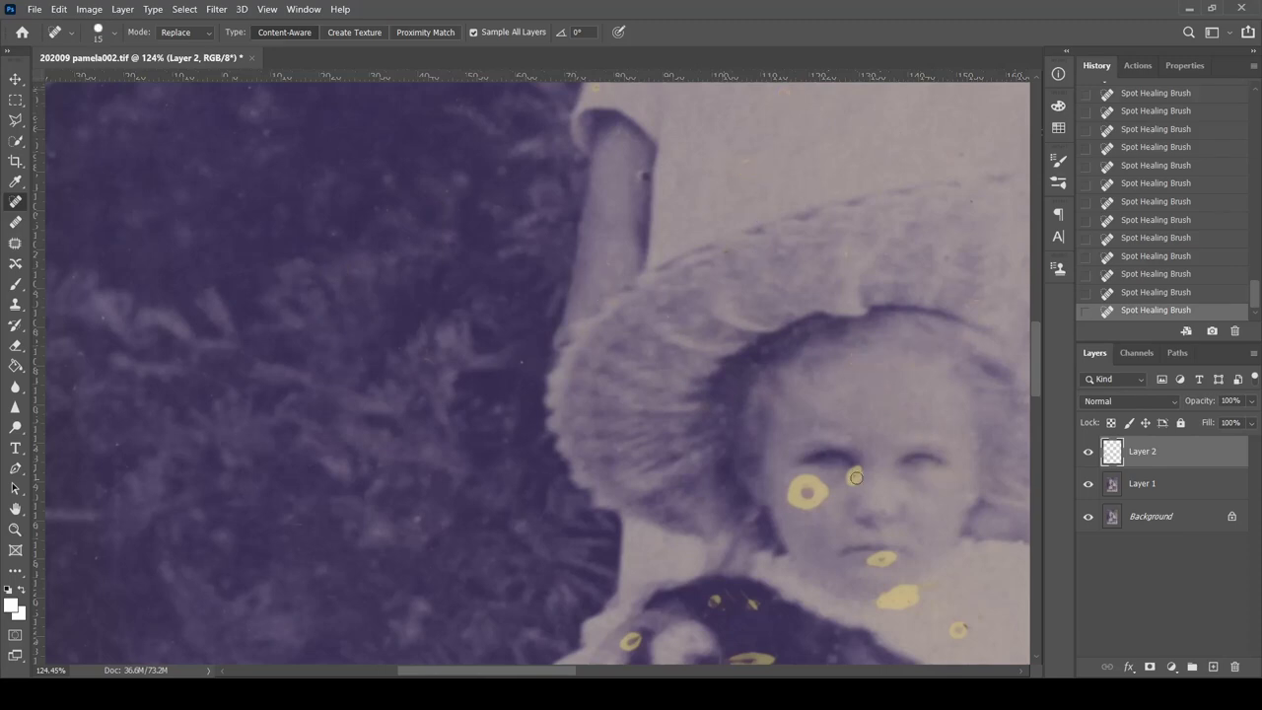
pyautogui.moveTo(804, 492); pyautogui.dragTo(806, 492)
pyautogui.moveTo(874, 560); pyautogui.dragTo(894, 560)
# Heal the top-right yellow blotch and the spots on the dark fabric.
pyautogui.scroll(-3, 888, 527)
pyautogui.hscroll(1, 680, 432)
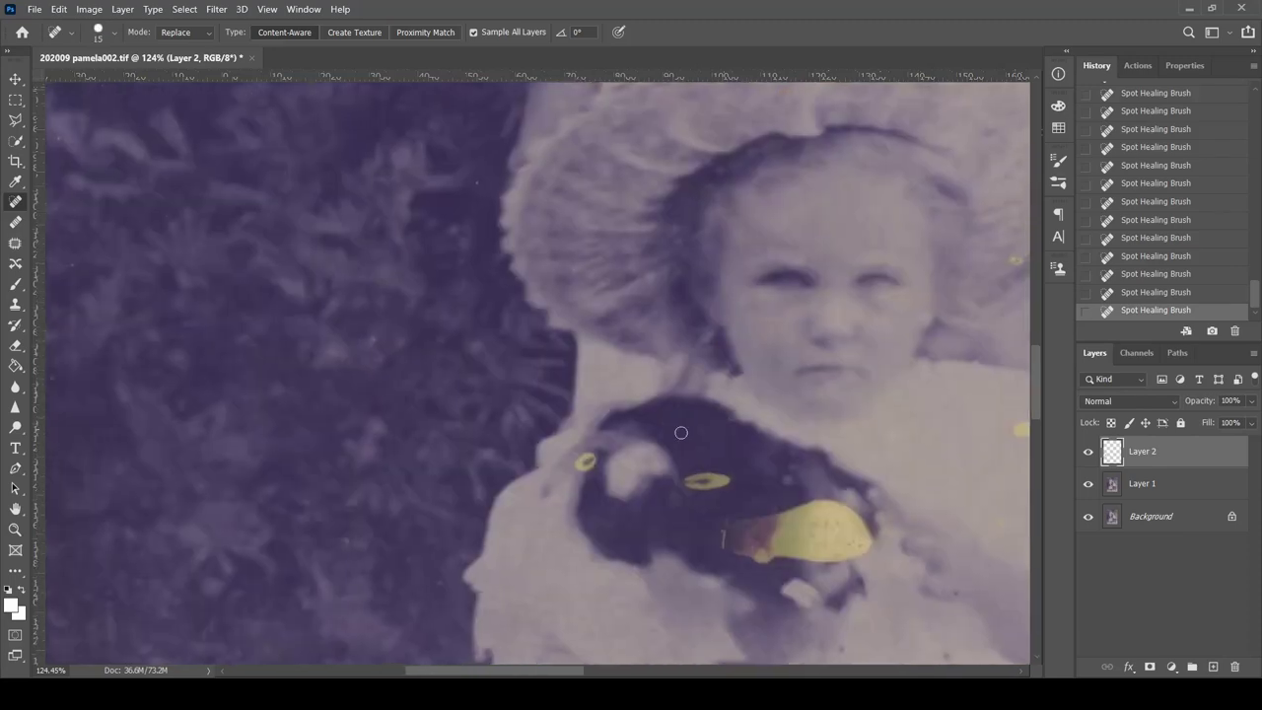
pyautogui.scroll(-1, 692, 490)
pyautogui.hscroll(4, 744, 463)
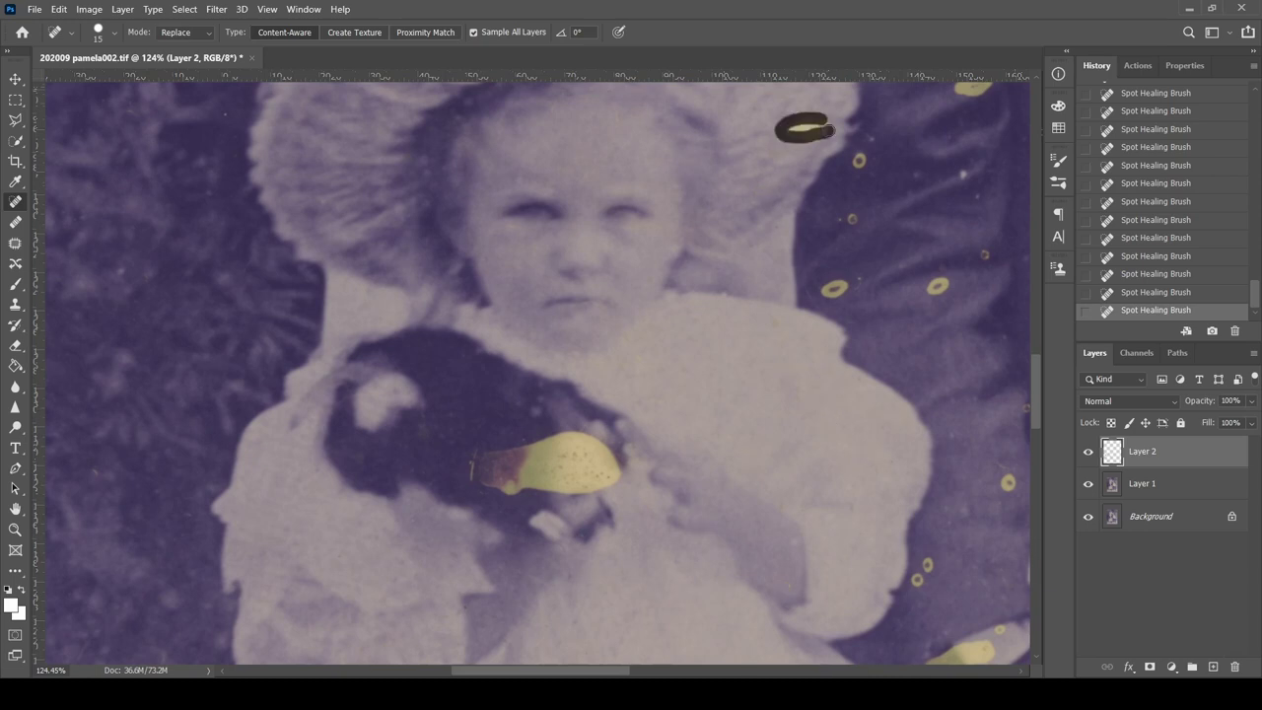
pyautogui.moveTo(828, 129); pyautogui.dragTo(830, 129)
pyautogui.click(859, 160)
pyautogui.click(852, 219)
pyautogui.click(834, 288)
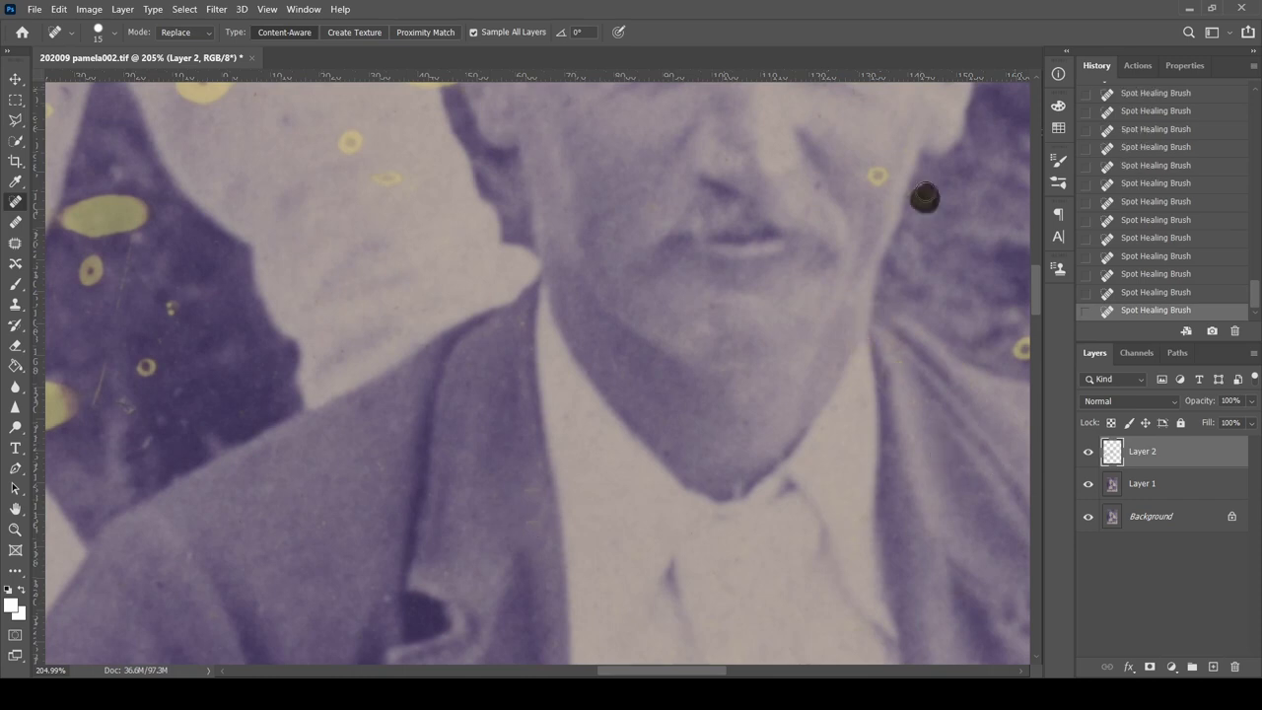
# Heal the yellow spots near the baby's head and the blotch in the grass.
pyautogui.hscroll(5, 914, 437)
pyautogui.scroll(-5, 689, 473)
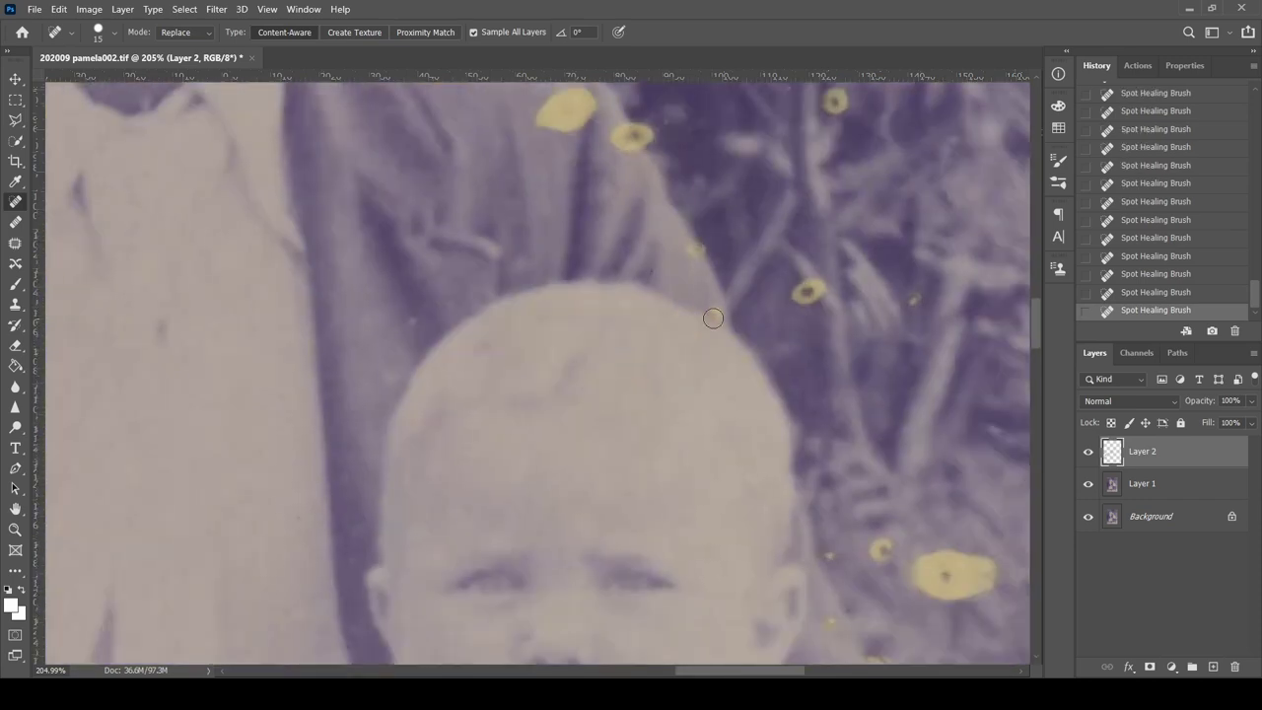
pyautogui.scroll(5, 713, 318)
pyautogui.click(578, 294)
pyautogui.click(639, 332)
pyautogui.scroll(-5, 631, 375)
pyautogui.scroll(-3, 631, 375)
pyautogui.moveTo(774, 404); pyautogui.dragTo(680, 402)
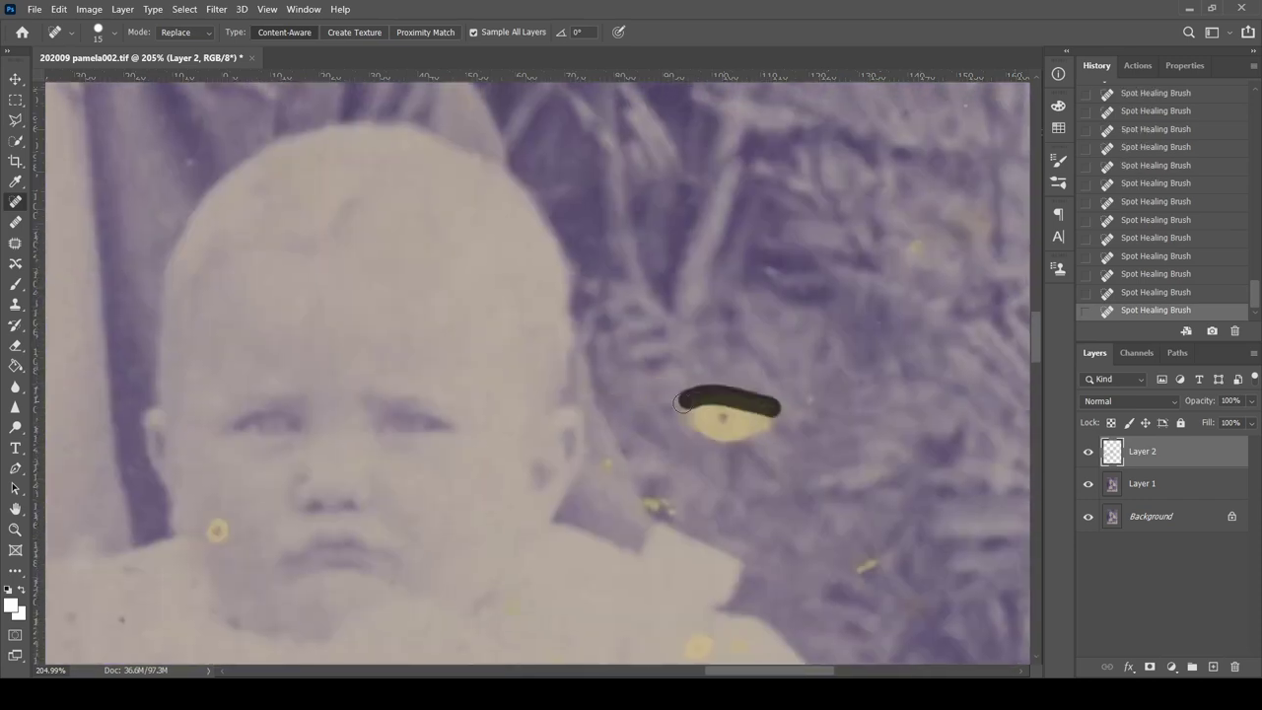
pyautogui.click(724, 442)
# Heal the yellow spots near the image edge and across the grass.
pyautogui.hscroll(5, 690, 414)
pyautogui.hscroll(5, 640, 374)
pyautogui.click(634, 342)
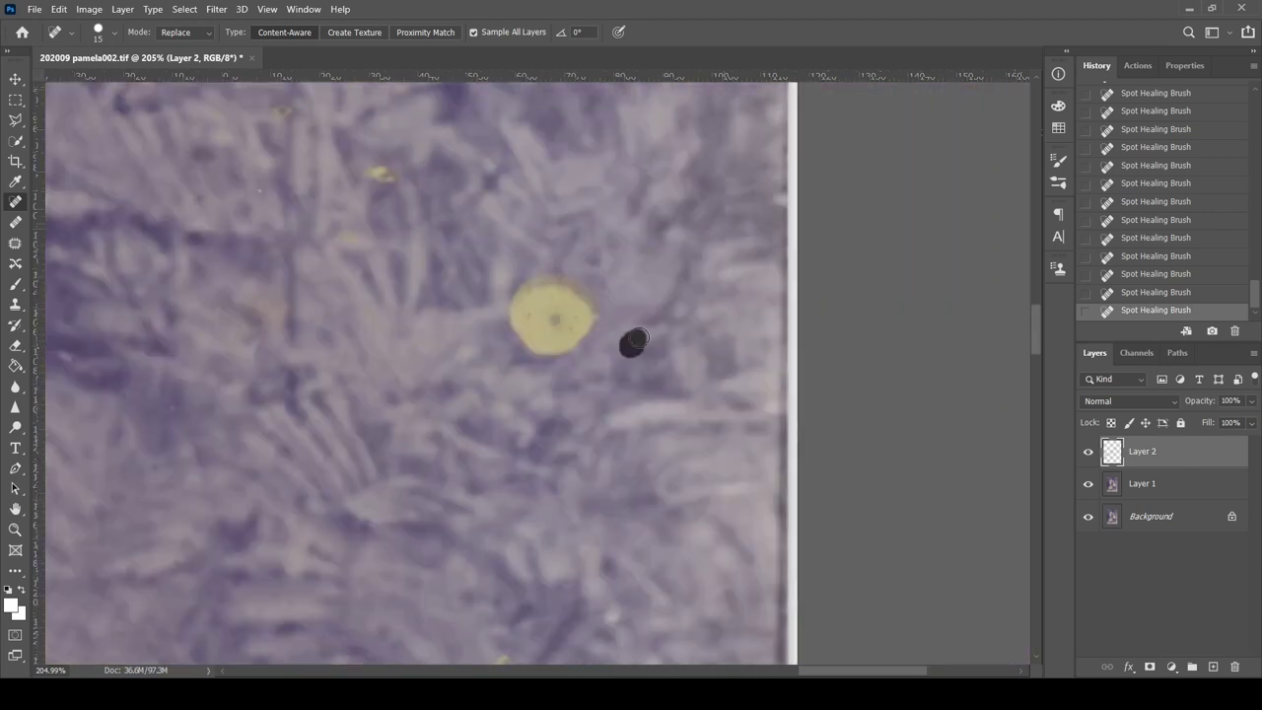
pyautogui.moveTo(581, 296); pyautogui.dragTo(528, 330)
pyautogui.hscroll(-3, 631, 374)
pyautogui.scroll(-3, 630, 375)
pyautogui.click(464, 192)
pyautogui.click(641, 161)
pyautogui.click(749, 383)
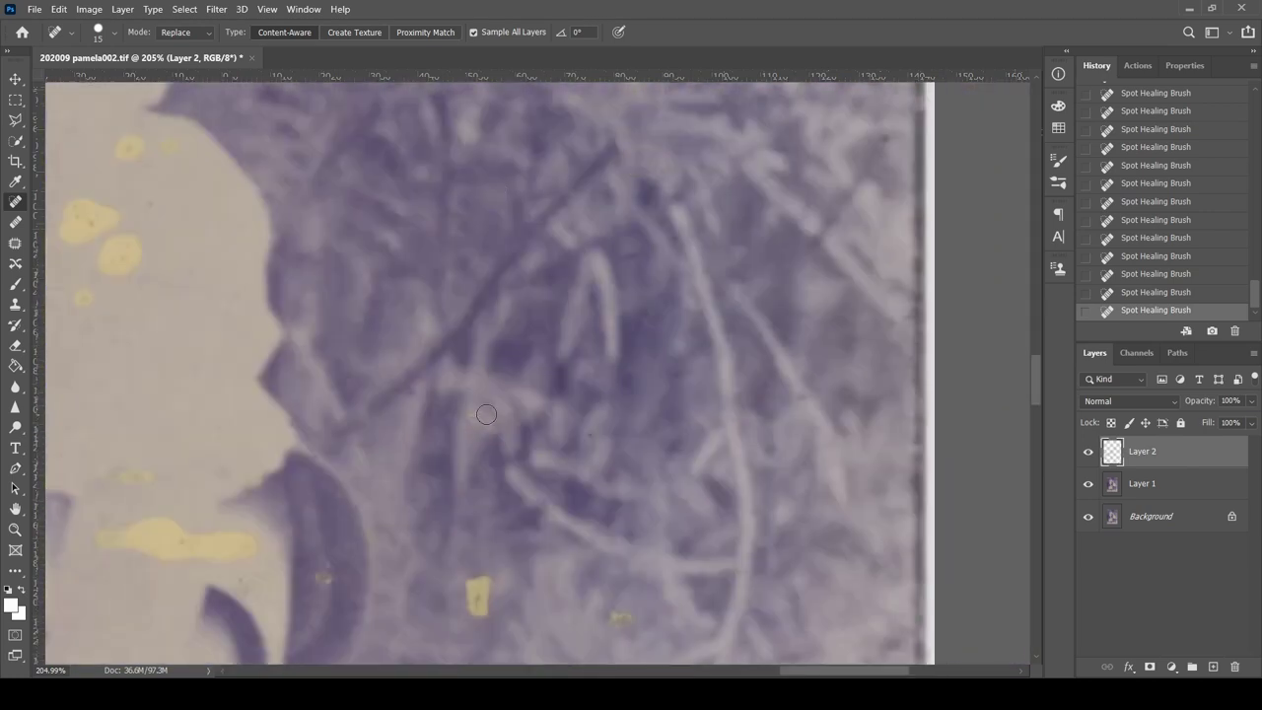
# Heal the spots beside the baby's body, on the dark clothing and in the grass.
pyautogui.scroll(-3, 486, 414)
pyautogui.scroll(-3, 486, 414)
pyautogui.hscroll(-2, 486, 414)
pyautogui.scroll(-3, 486, 414)
pyautogui.click(501, 408)
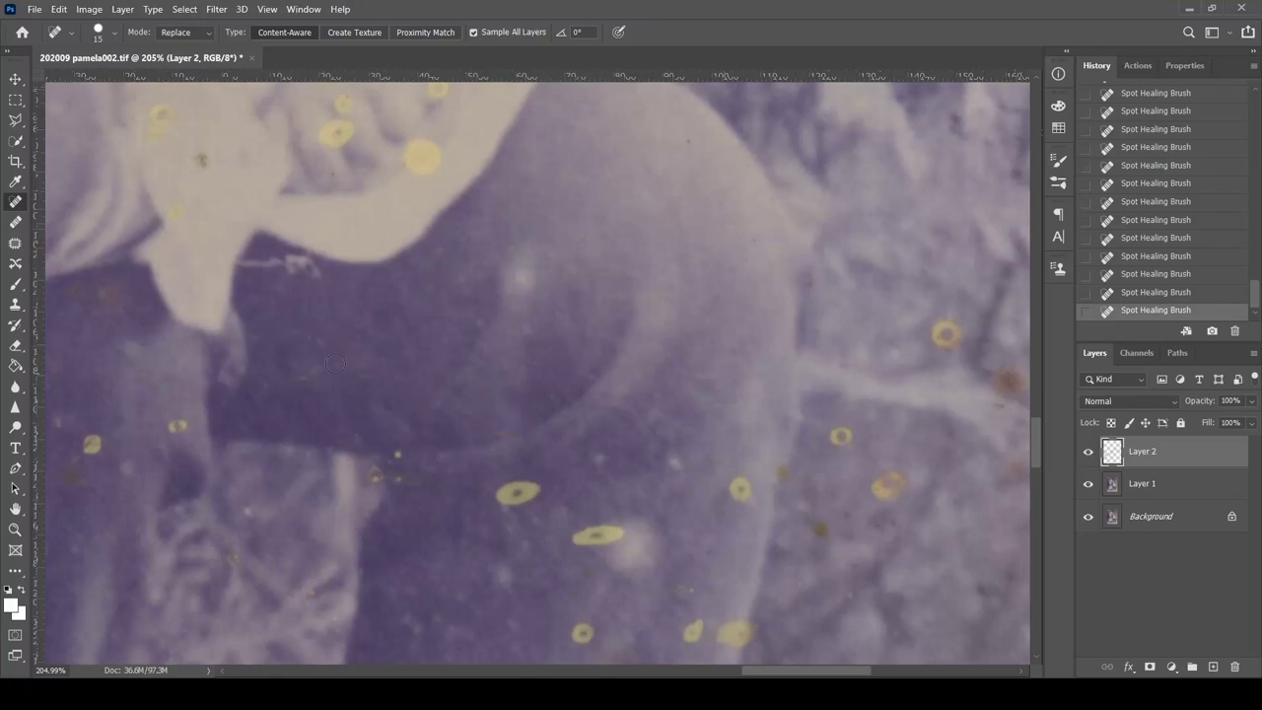
pyautogui.click(517, 493)
pyautogui.click(597, 534)
pyautogui.click(740, 489)
pyautogui.scroll(-5, 690, 444)
pyautogui.hscroll(-3, 592, 394)
pyautogui.click(417, 403)
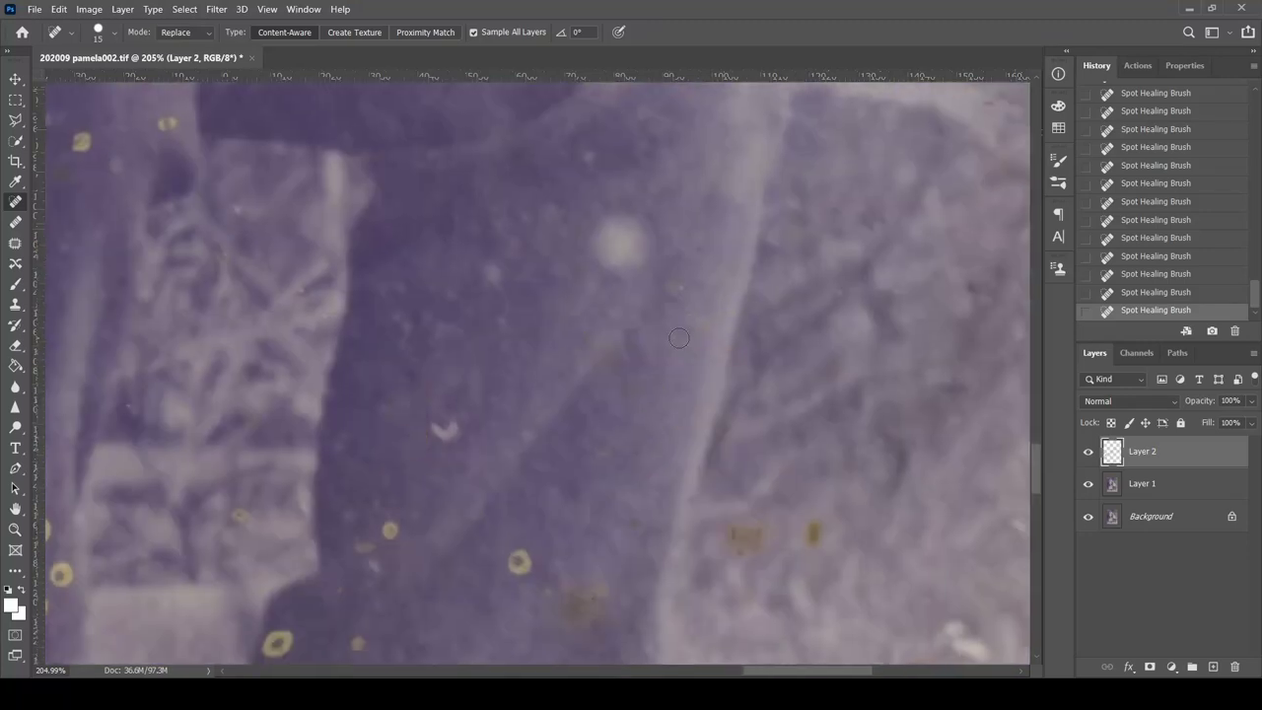
# Heal the yellow spots on the trouser legs.
pyautogui.hscroll(-3, 650, 350)
pyautogui.scroll(-2, 650, 350)
pyautogui.click(242, 361)
pyautogui.click(260, 299)
pyautogui.click(769, 532)
pyautogui.click(971, 308)
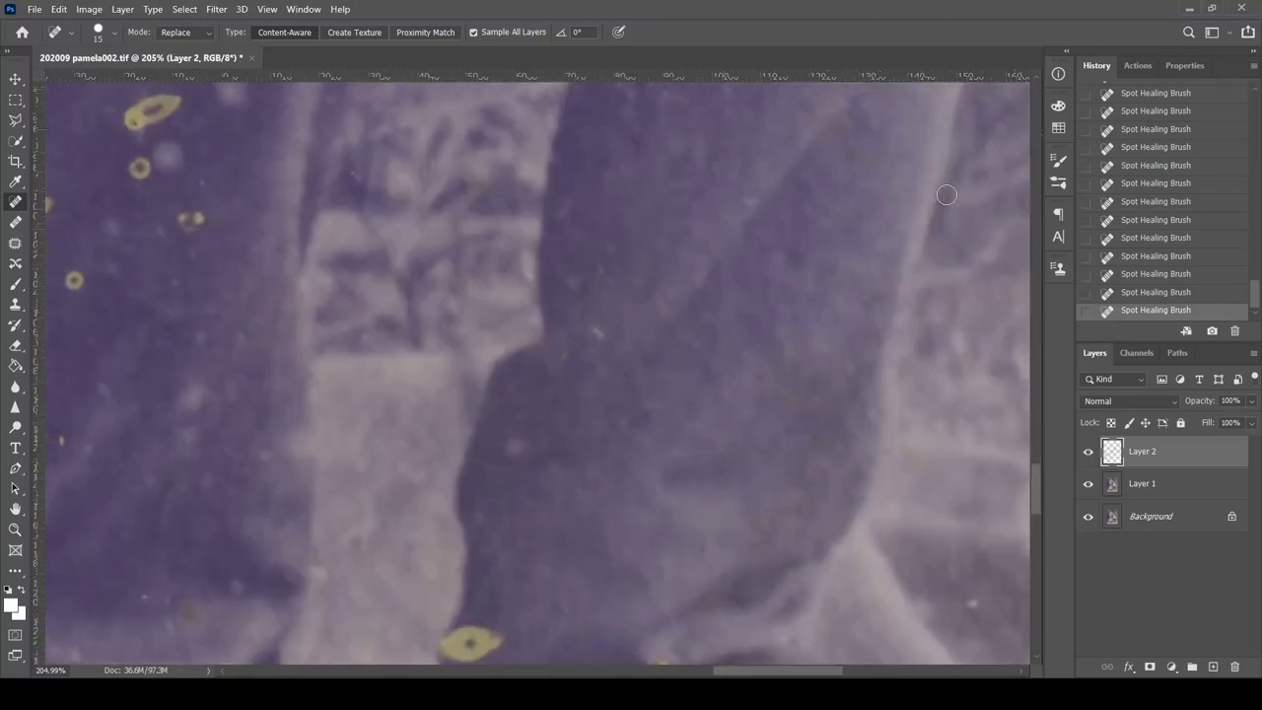
# Heal the spots around the shoes and the greenish blotch between the legs.
pyautogui.scroll(-5, 600, 410)
pyautogui.hscroll(-1, 599, 410)
pyautogui.scroll(-5, 269, 602)
pyautogui.click(493, 335)
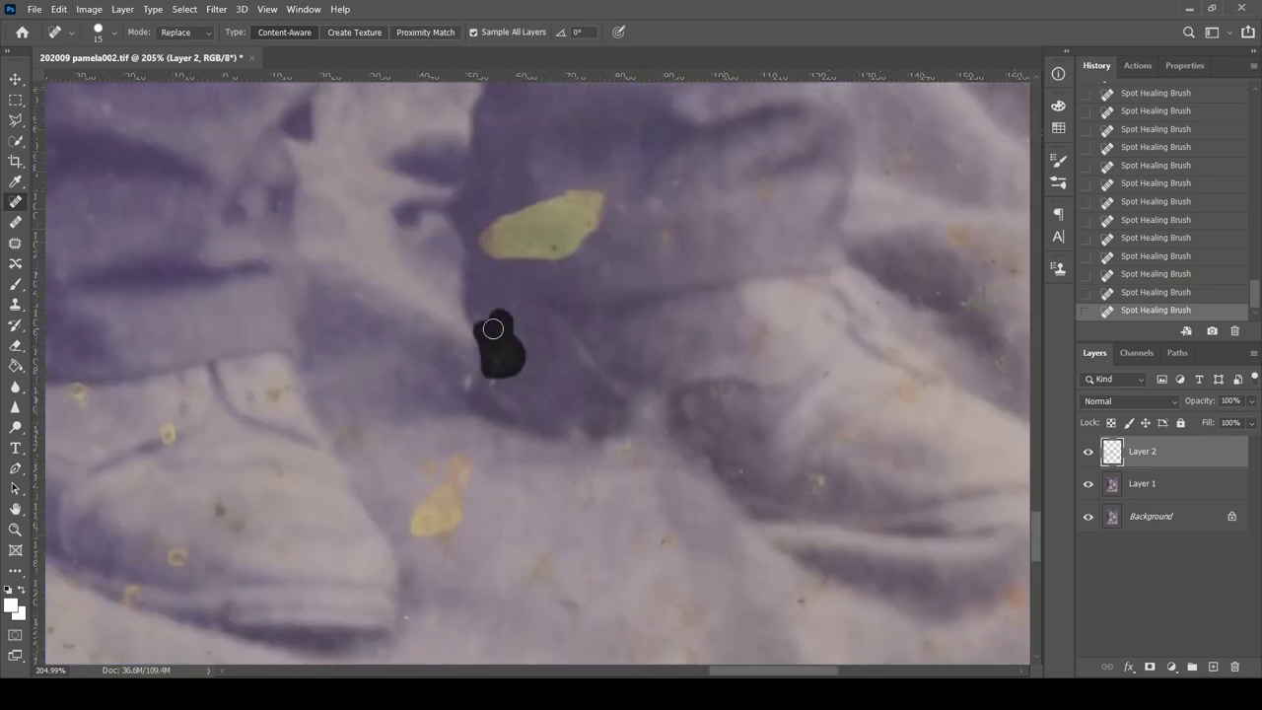
pyautogui.moveTo(478, 236); pyautogui.dragTo(583, 203)
pyautogui.scroll(-2, 303, 349)
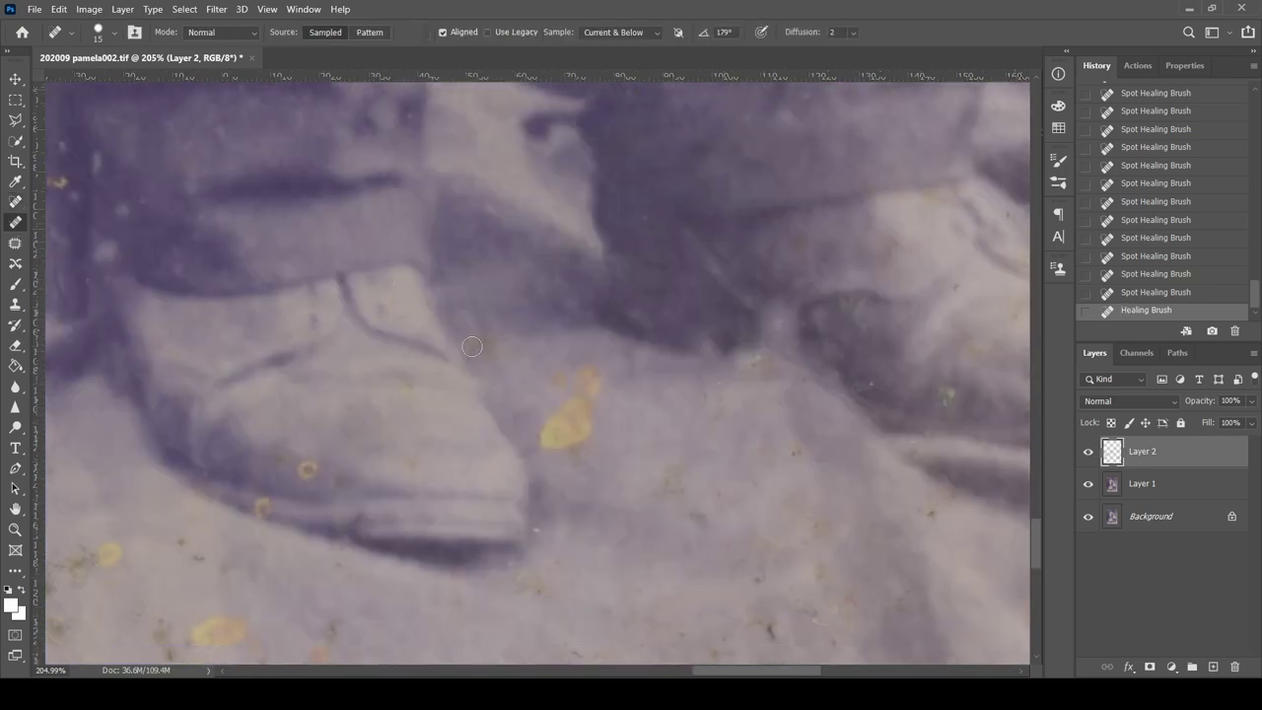
pyautogui.click(412, 297)
pyautogui.click(305, 468)
pyautogui.moveTo(589, 377); pyautogui.dragTo(550, 437)
# Heal the spots and the dark mark on the ground.
pyautogui.scroll(-5, 519, 354)
pyautogui.click(479, 424)
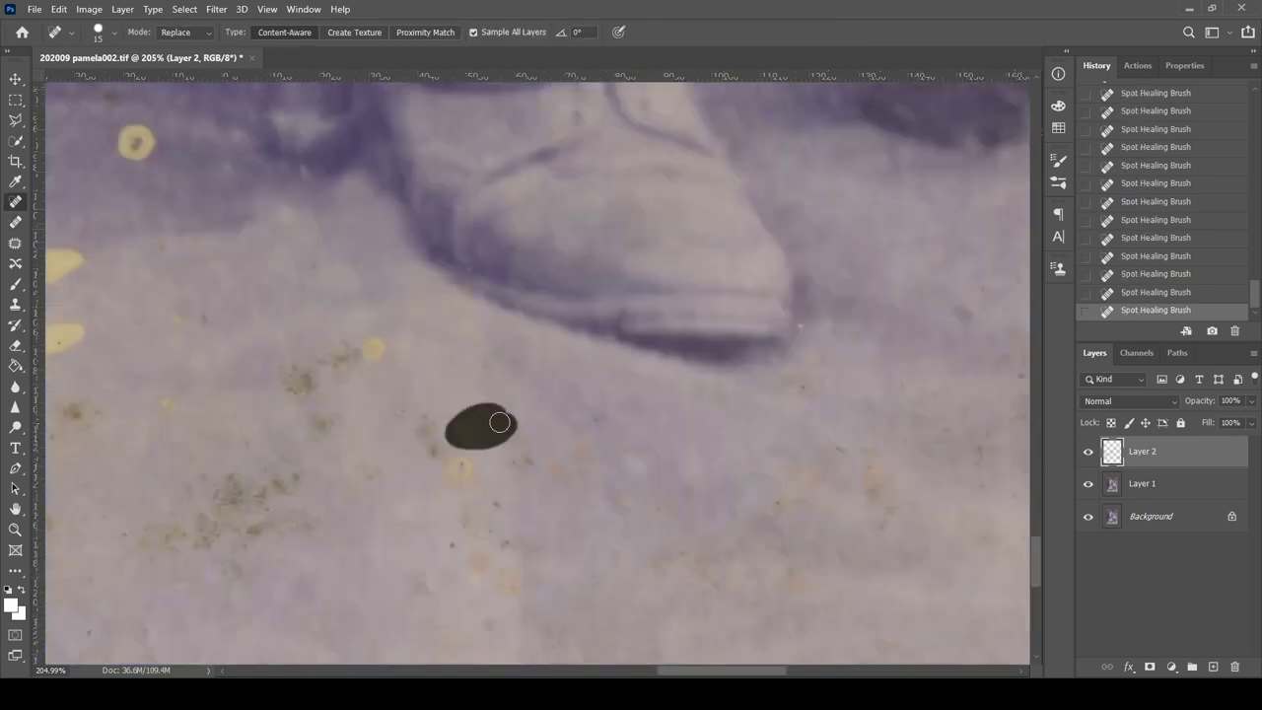
pyautogui.scroll(-5, 385, 368)
pyautogui.scroll(5, 385, 369)
pyautogui.click(464, 380)
pyautogui.click(594, 300)
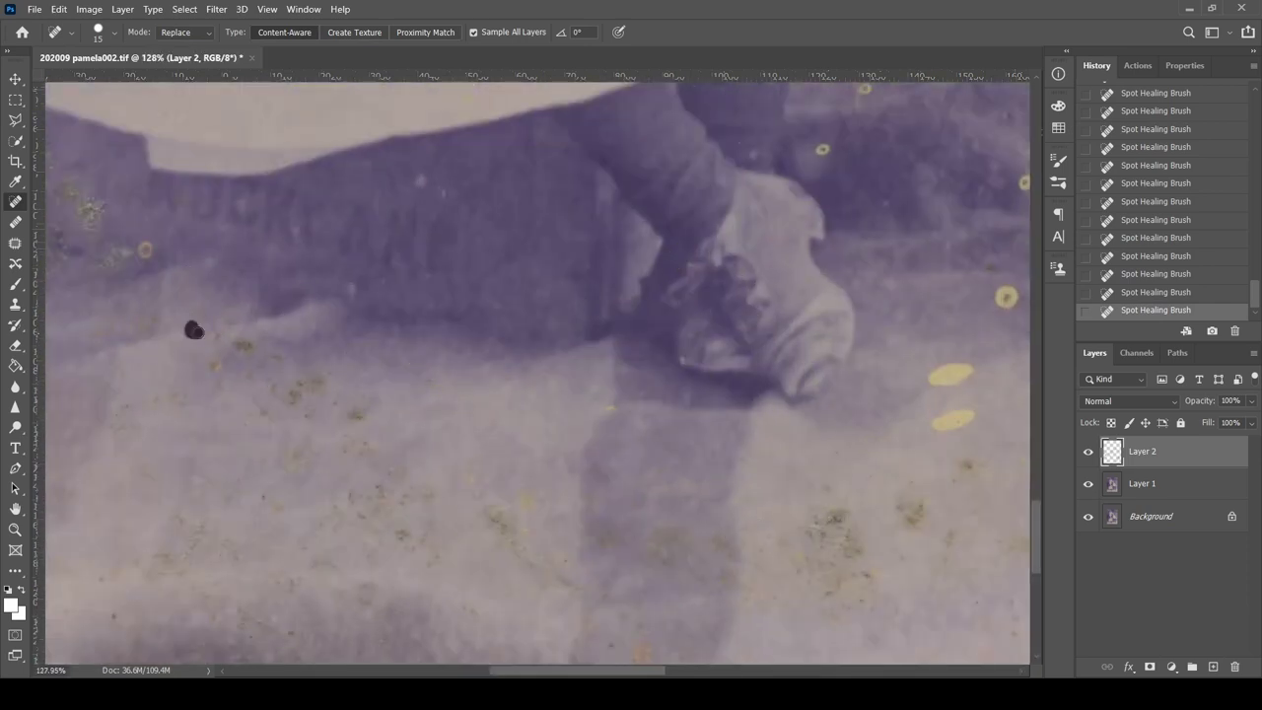
# Heal the speckles on the dark sleeve and blemishes near the shoe, lettering and hammer.
pyautogui.moveTo(195, 343); pyautogui.dragTo(402, 441)
pyautogui.moveTo(286, 252); pyautogui.dragTo(340, 315)
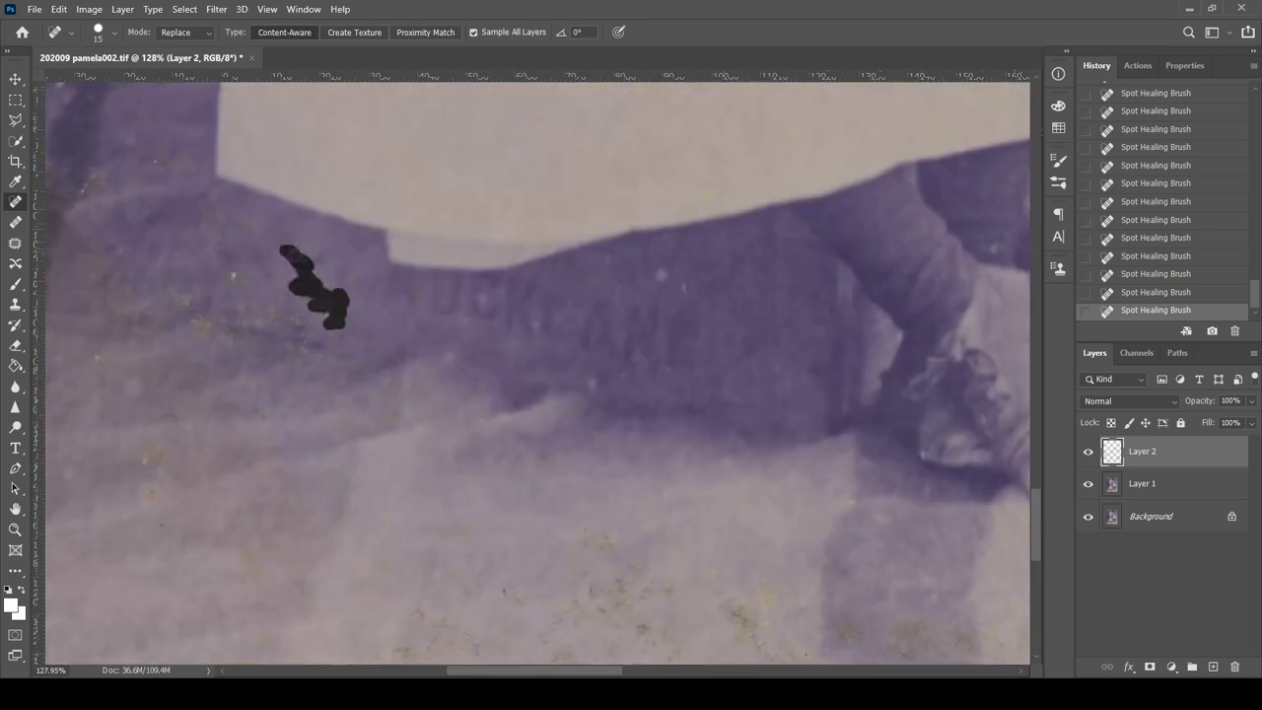
pyautogui.click(235, 280)
pyautogui.moveTo(127, 480); pyautogui.dragTo(280, 589)
pyautogui.click(311, 385)
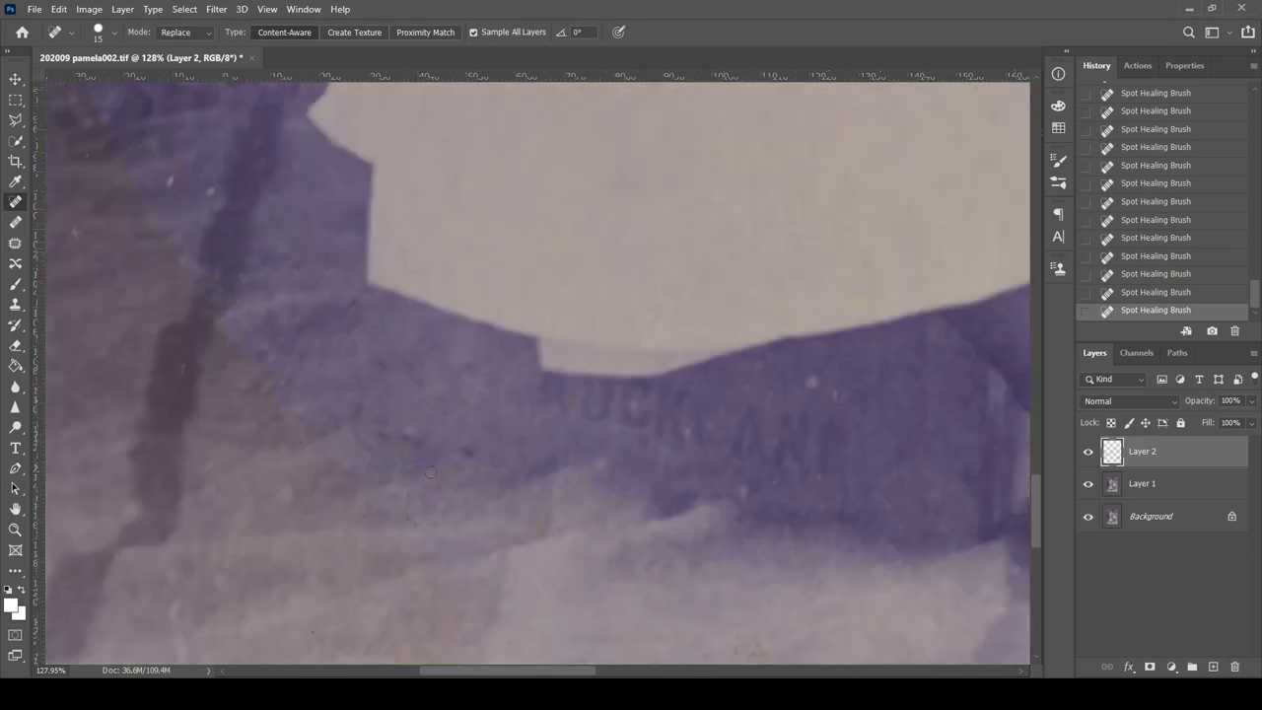
pyautogui.moveTo(431, 472); pyautogui.dragTo(106, 216)
pyautogui.click(614, 456)
pyautogui.moveTo(614, 456)
pyautogui.mouseDown()
pyautogui.moveTo(394, 247)
pyautogui.moveTo(309, 473)
pyautogui.mouseUp()
pyautogui.moveTo(212, 301); pyautogui.dragTo(209, 360)
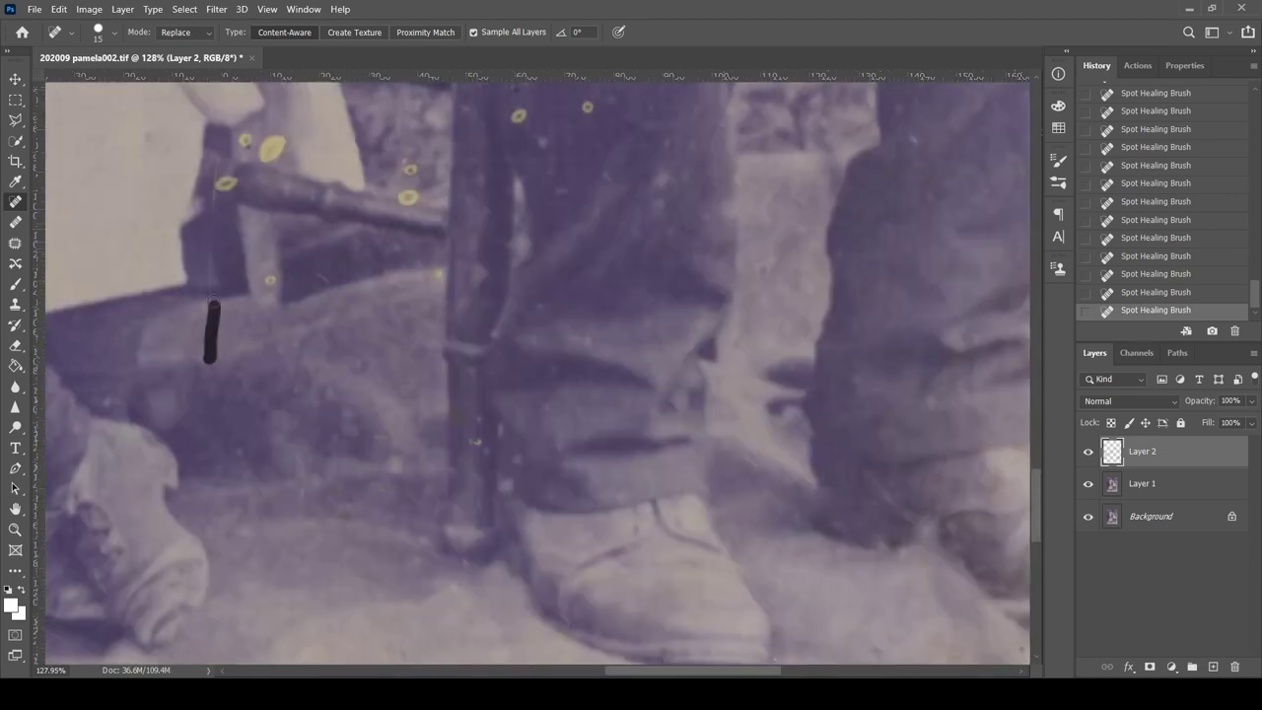
pyautogui.moveTo(267, 125); pyautogui.dragTo(247, 361)
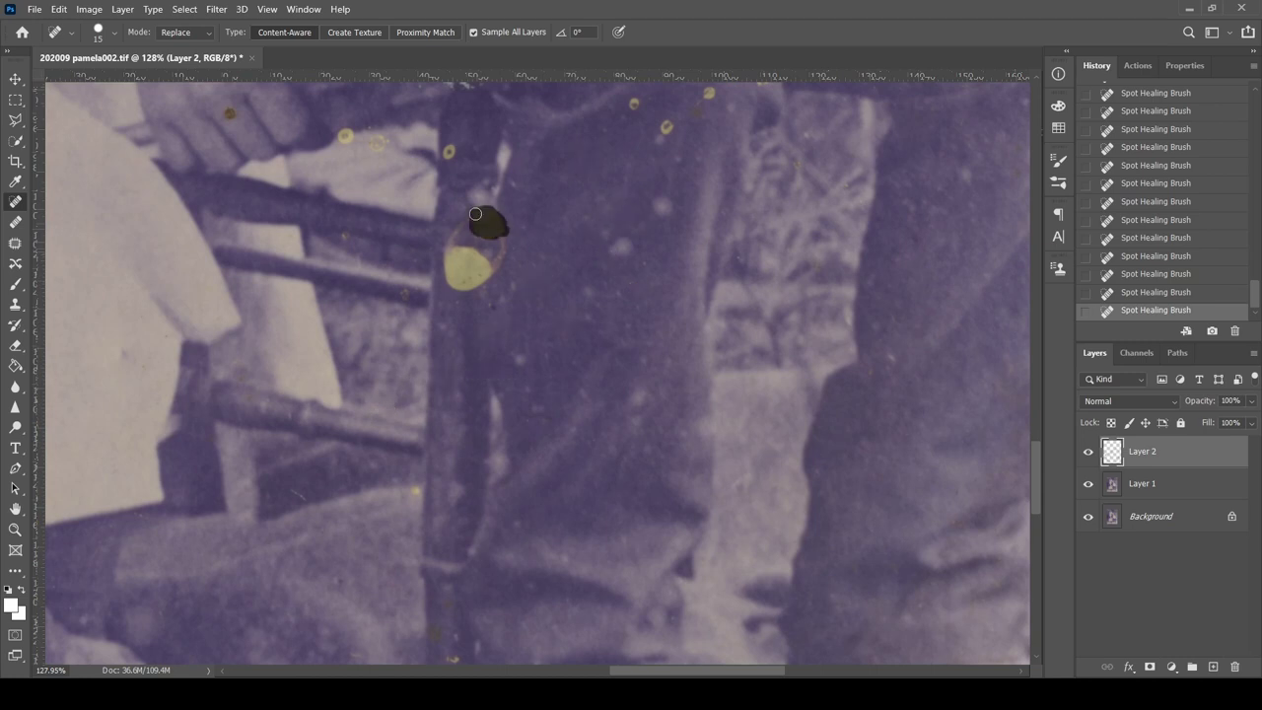
# Heal the yellow spot and specks on the chair leg and trousers.
pyautogui.moveTo(475, 214); pyautogui.dragTo(459, 279)
pyautogui.click(666, 127)
pyautogui.click(662, 206)
pyautogui.moveTo(623, 239); pyautogui.dragTo(613, 257)
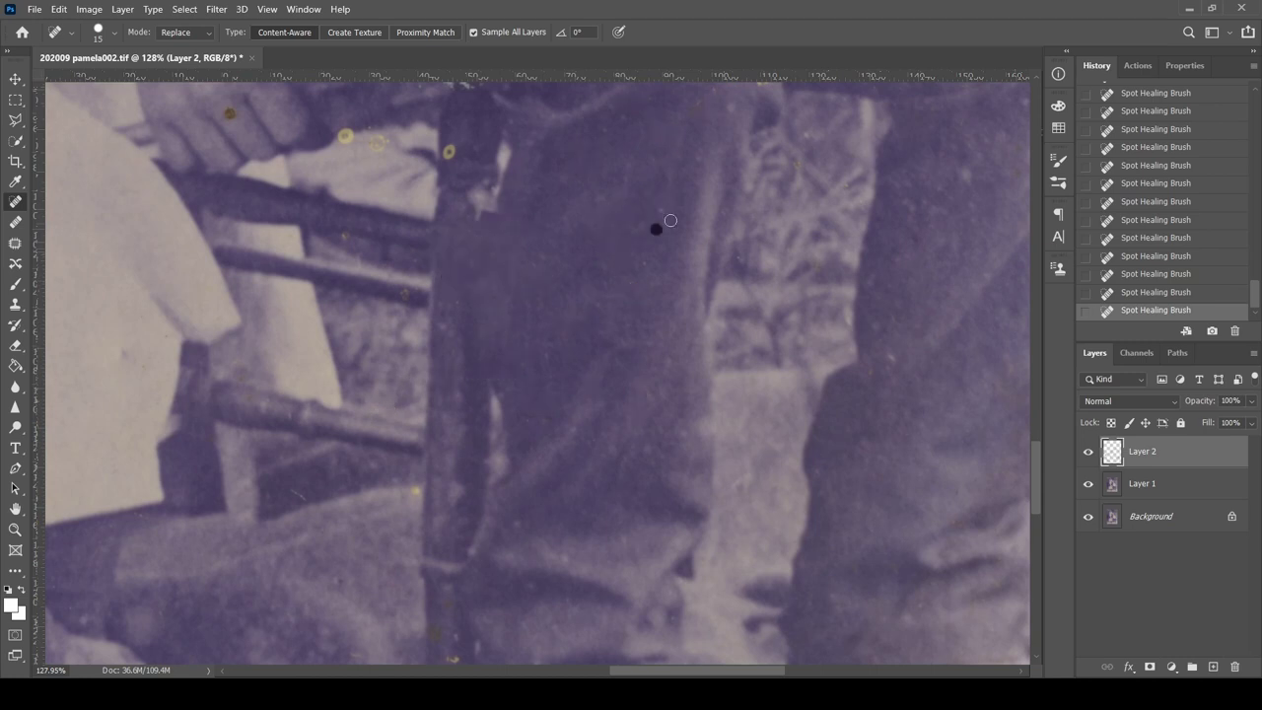
pyautogui.moveTo(454, 595); pyautogui.dragTo(386, 359)
pyautogui.moveTo(469, 387); pyautogui.dragTo(464, 620)
pyautogui.click(585, 374)
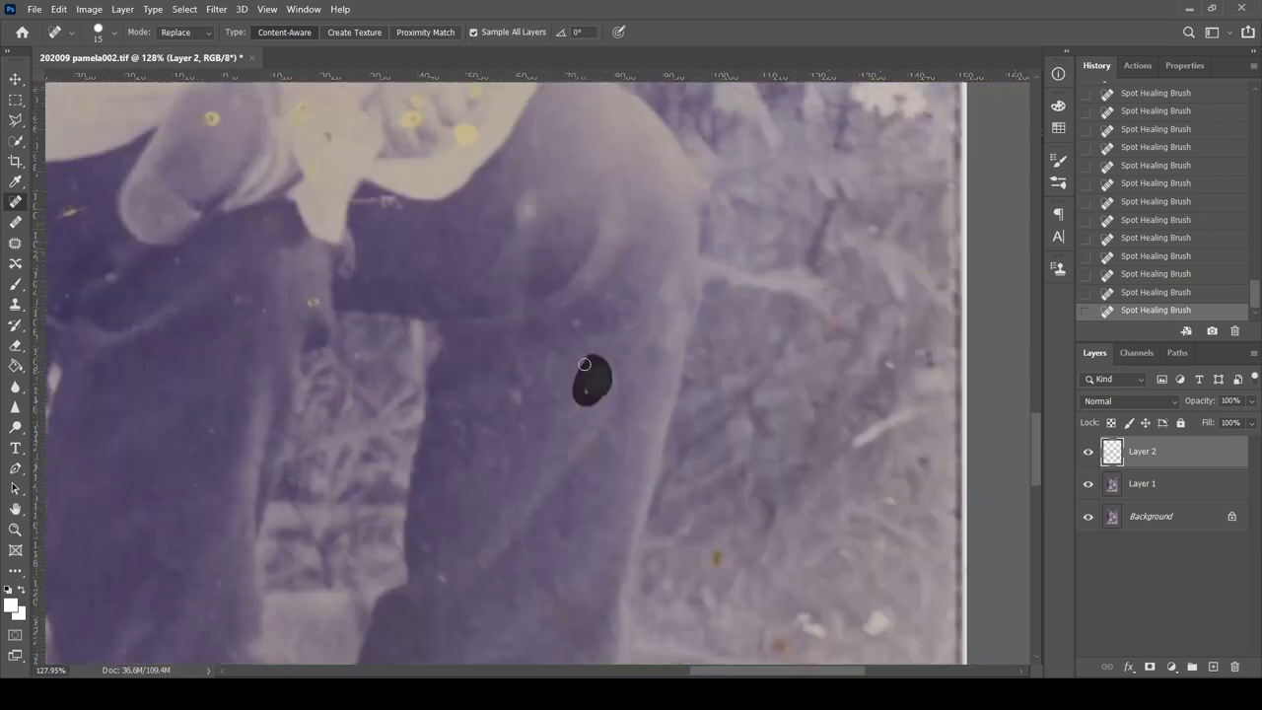
pyautogui.click(316, 299)
# Heal the yellow spots on the baby's white dress, then bring the face into view.
pyautogui.moveTo(463, 276); pyautogui.dragTo(470, 377)
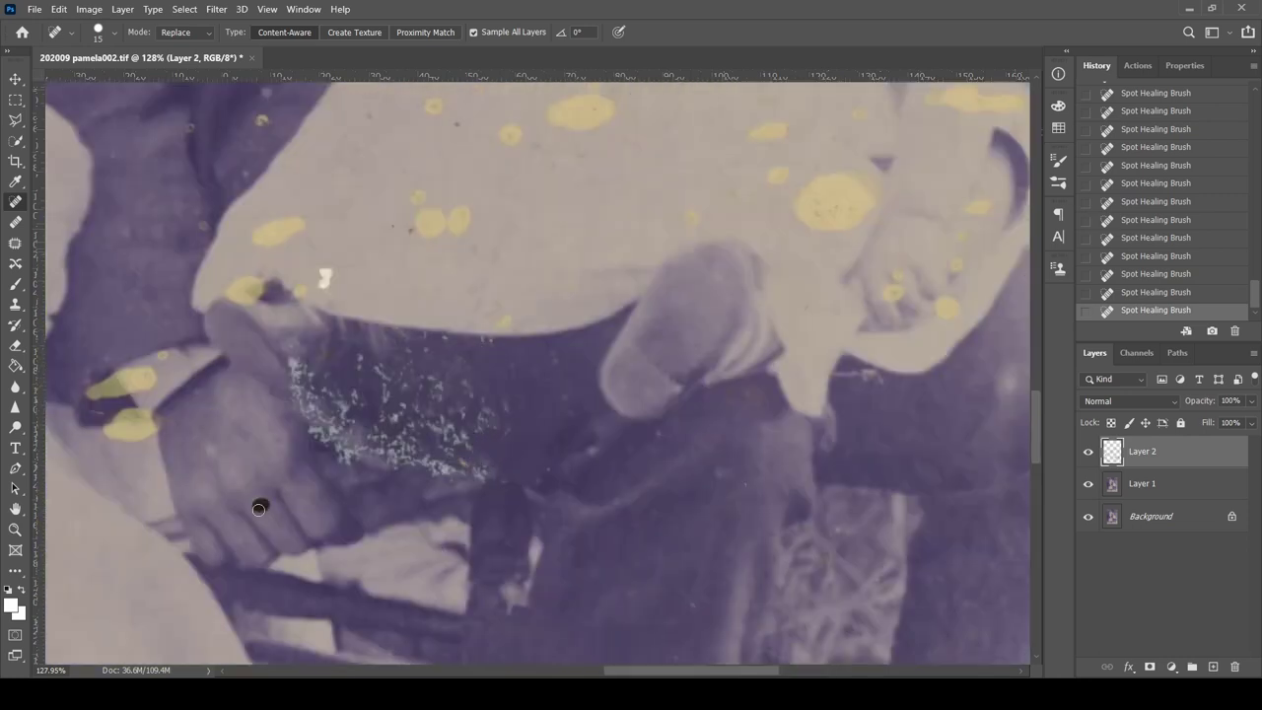
pyautogui.moveTo(443, 113); pyautogui.dragTo(383, 310)
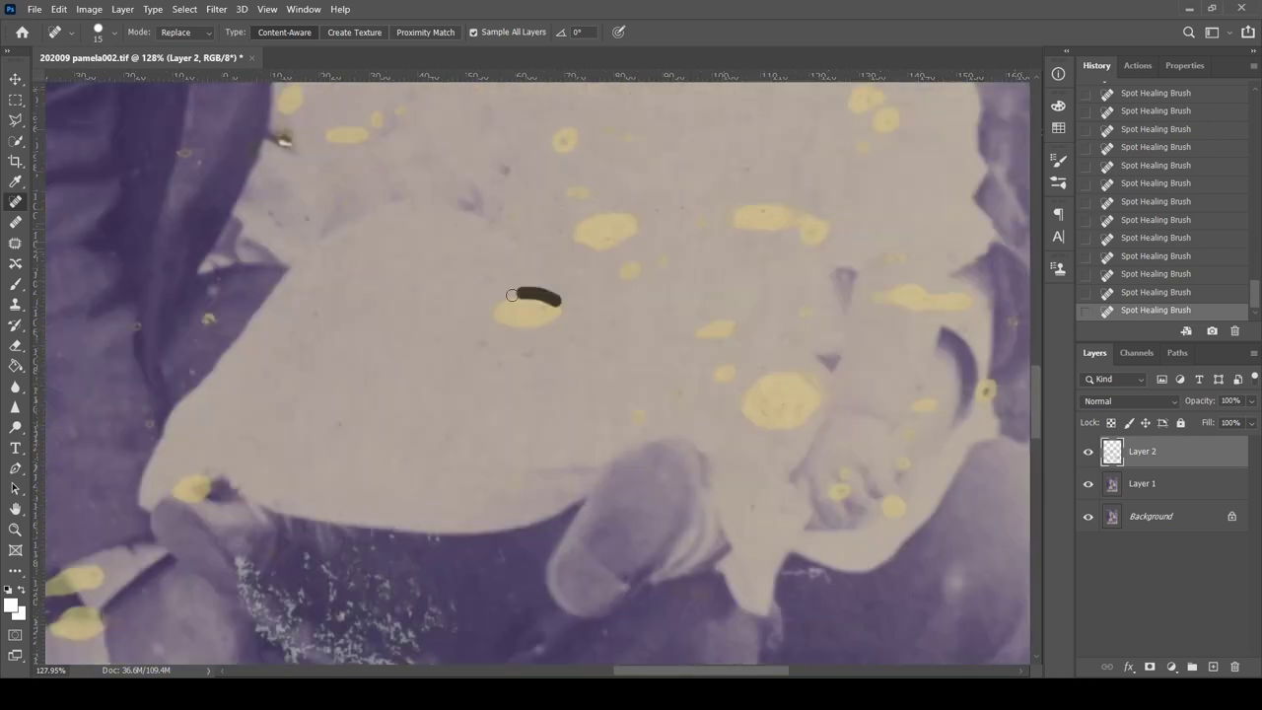
pyautogui.click(721, 376)
pyautogui.moveTo(788, 217); pyautogui.dragTo(700, 212)
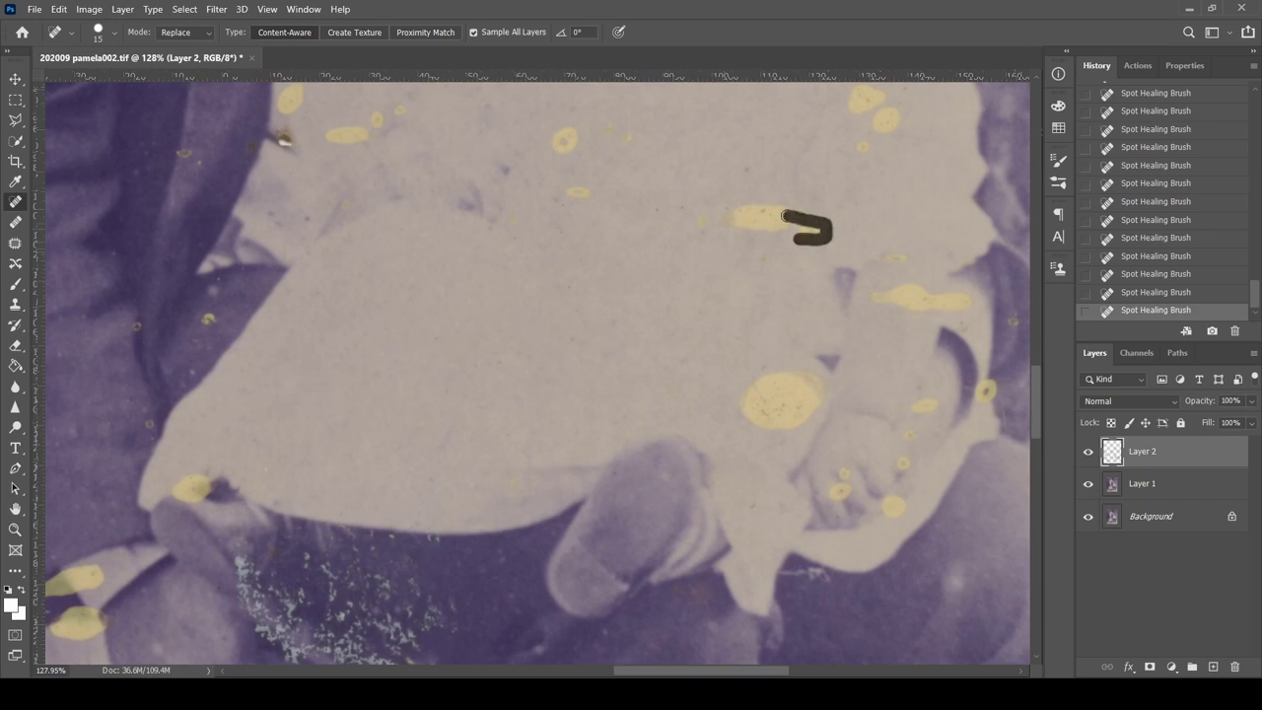
pyautogui.click(895, 255)
pyautogui.moveTo(570, 204); pyautogui.dragTo(548, 386)
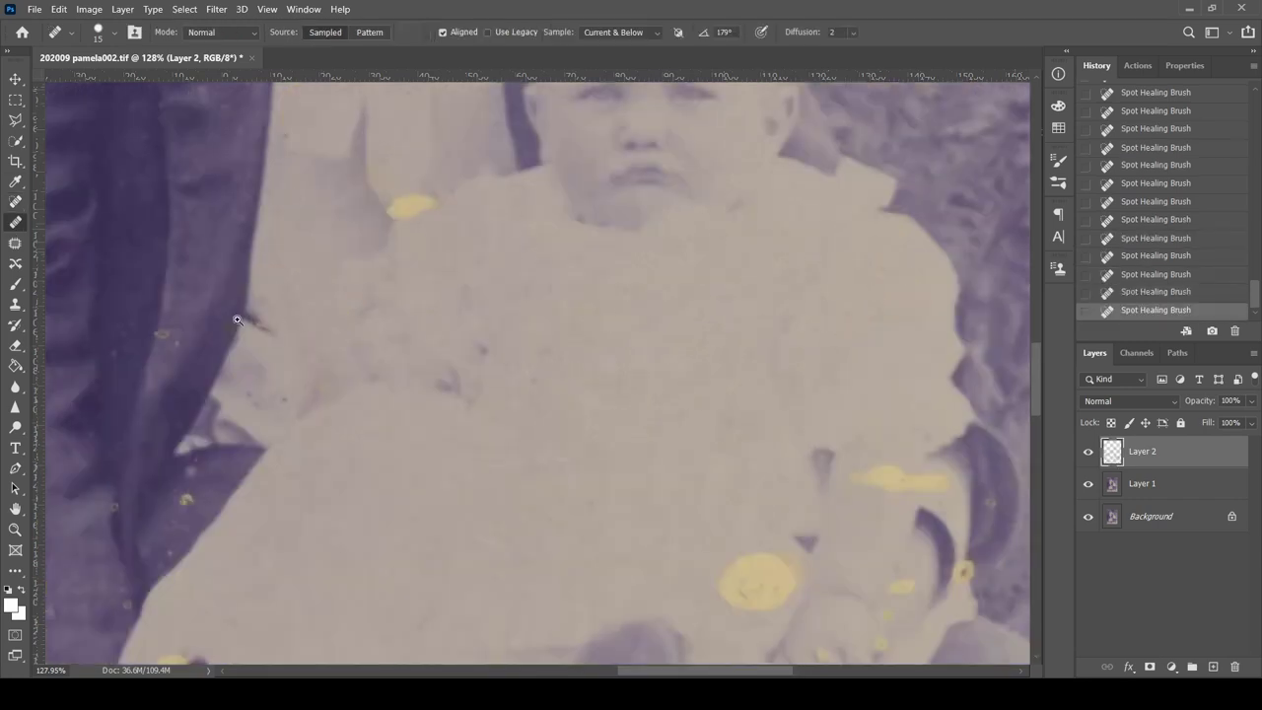
pyautogui.moveTo(241, 310); pyautogui.dragTo(286, 311)
# Spot-heal the specks on the dress and sleeve and the dark blotch beside the hand.
pyautogui.scroll(-3, 135, 589)
pyautogui.click(457, 401)
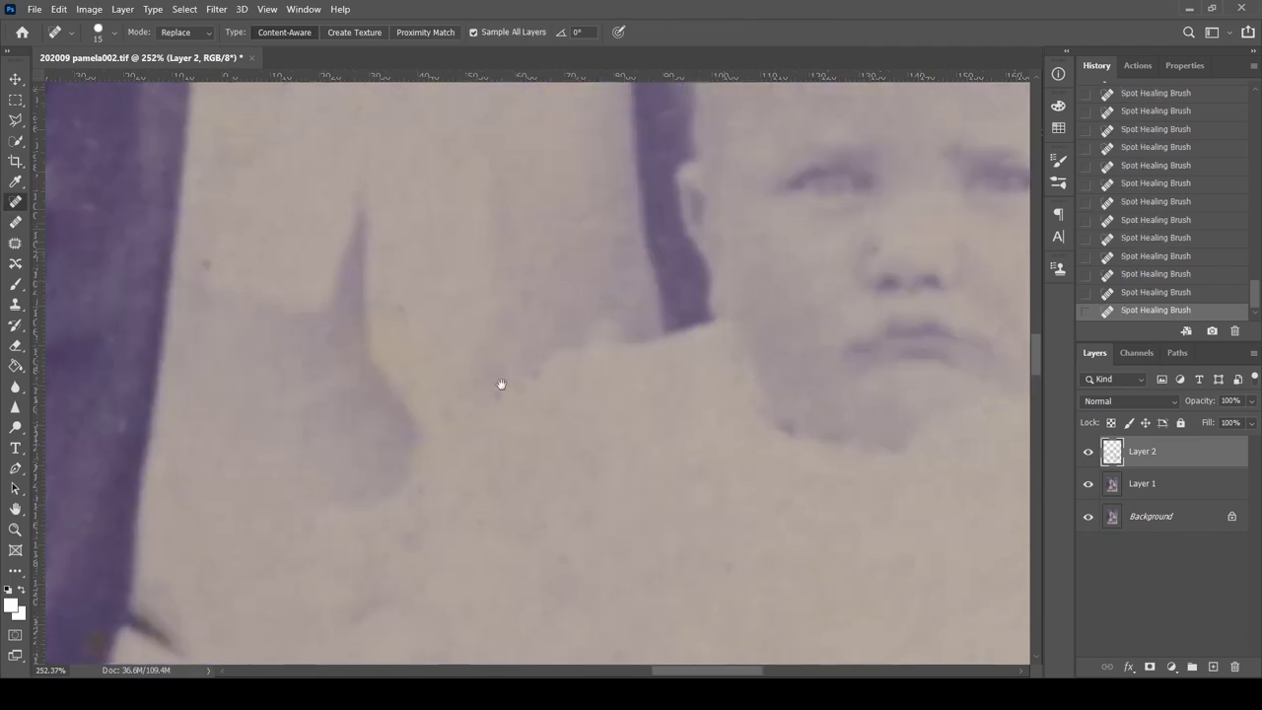
pyautogui.scroll(-5, 740, 395)
pyautogui.scroll(5, 578, 506)
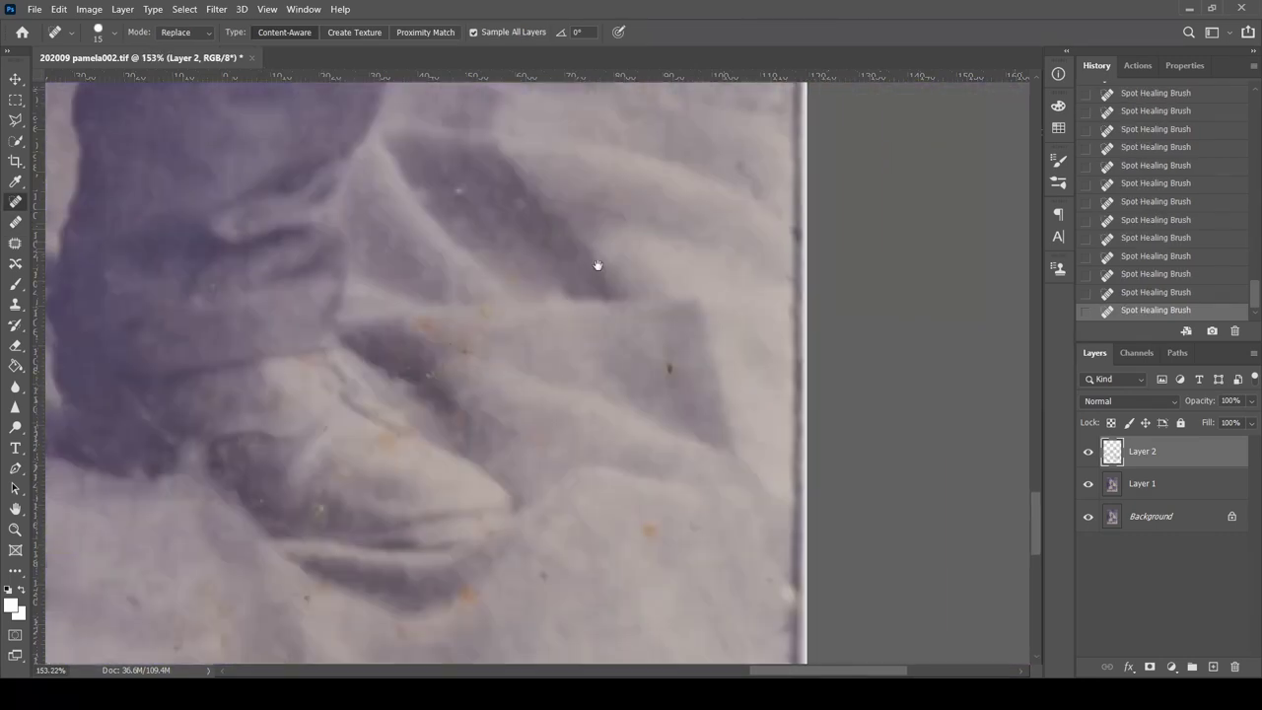
pyautogui.scroll(2, 457, 388)
pyautogui.scroll(5, 484, 319)
pyautogui.hscroll(-5, 326, 211)
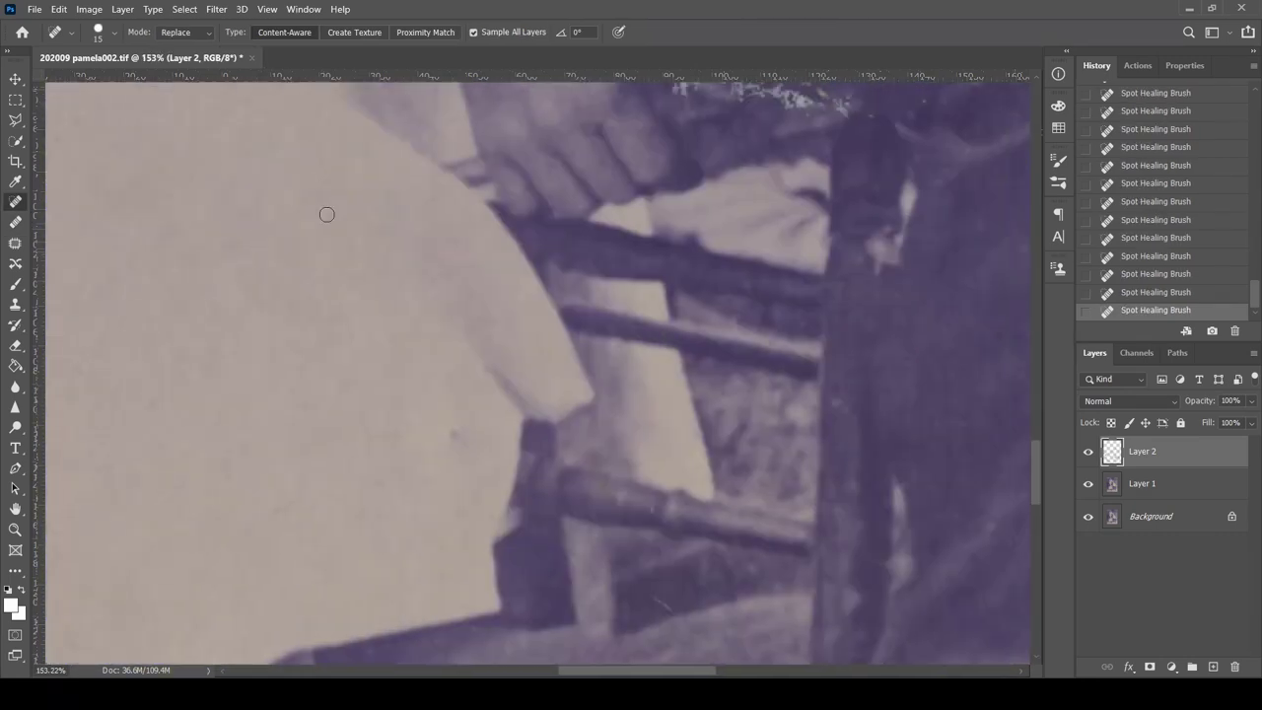
pyautogui.click(484, 268)
pyautogui.moveTo(367, 362); pyautogui.dragTo(352, 389)
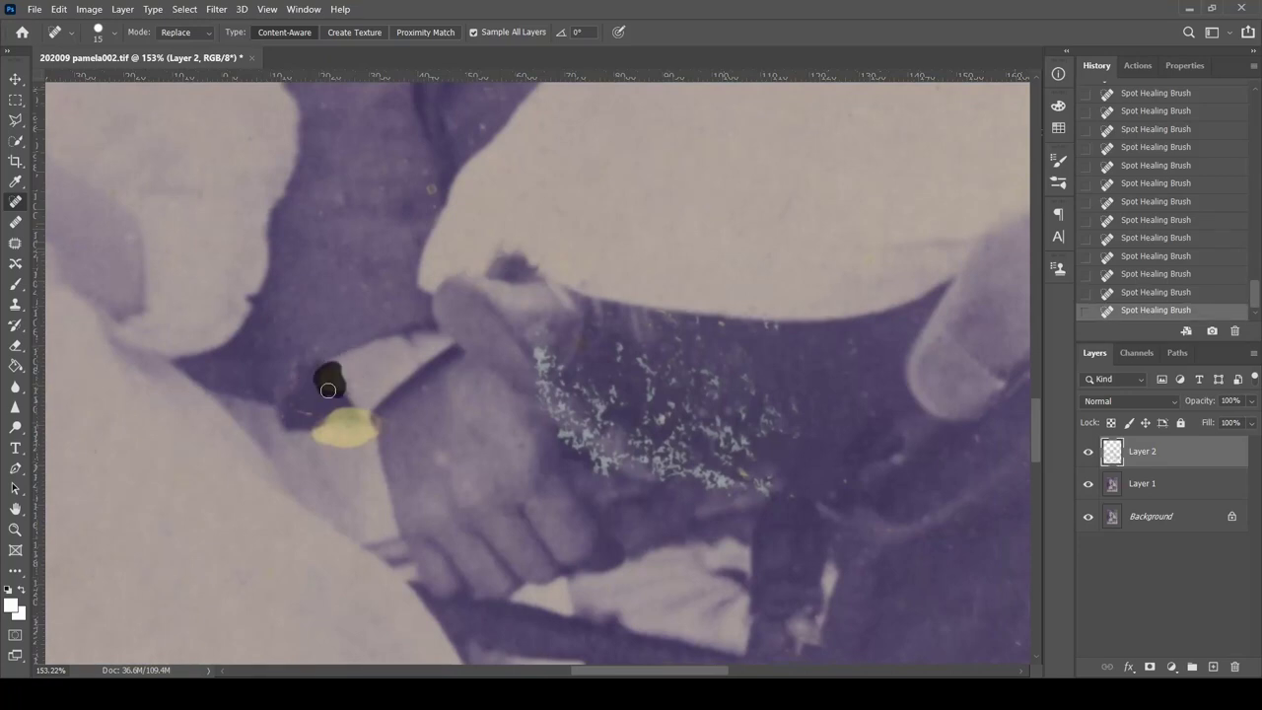
# Repaint the dark patch with the Healing Brush, undoing one stroke and shrinking the brush.
pyautogui.hotkey('shift', 'j')
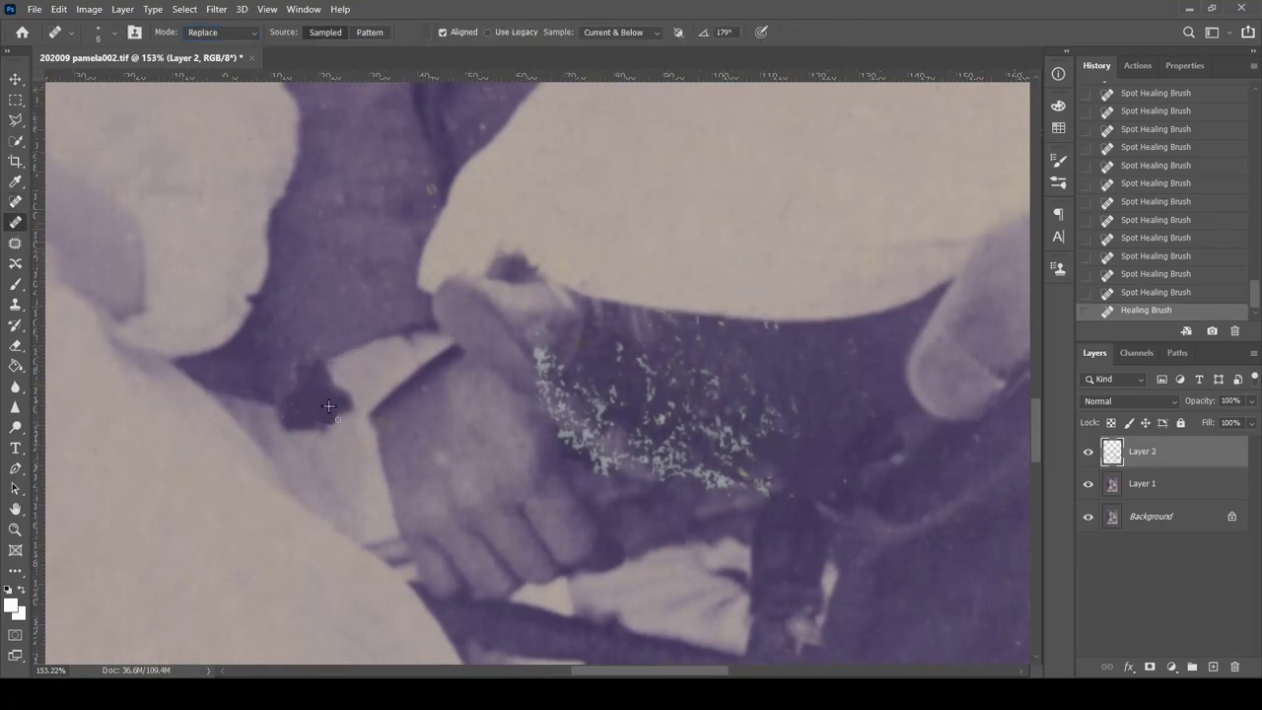
pyautogui.moveTo(371, 405); pyautogui.dragTo(353, 414)
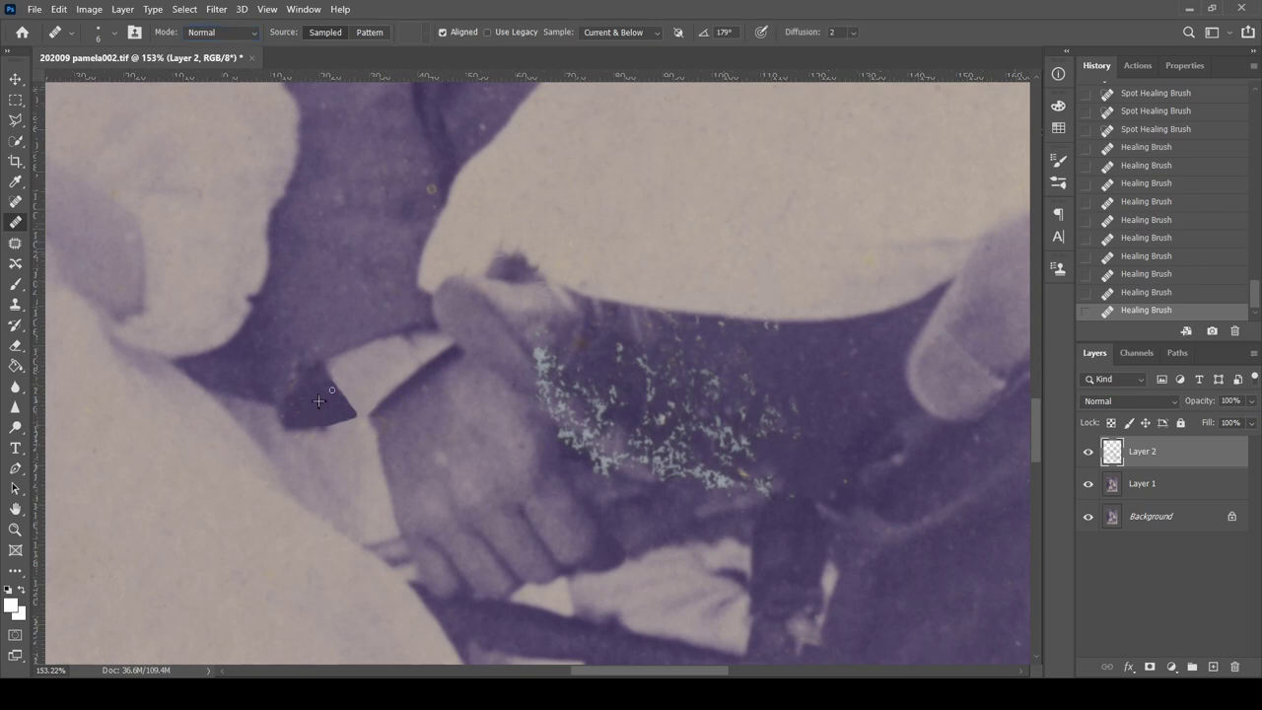
pyautogui.click(319, 399)
pyautogui.hotkey('ctrl', 'z')
pyautogui.press('[')
pyautogui.press('[')
pyautogui.press('[')
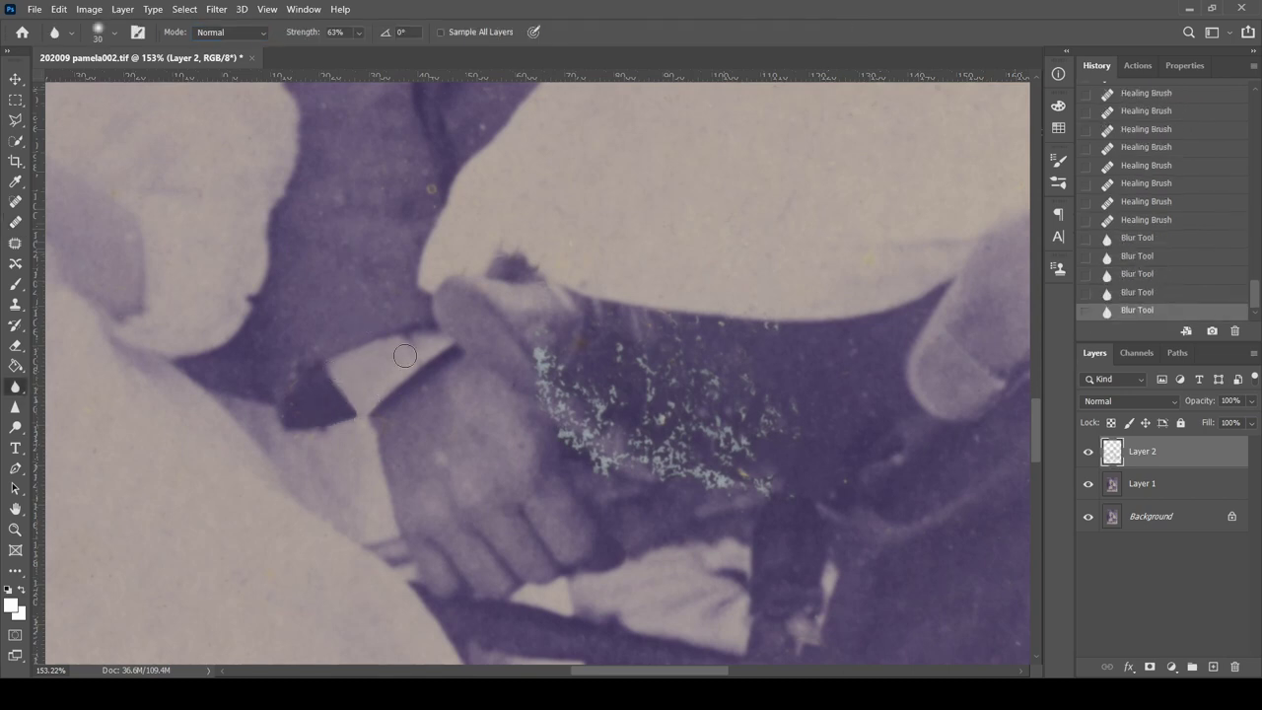
pyautogui.click(17, 201)
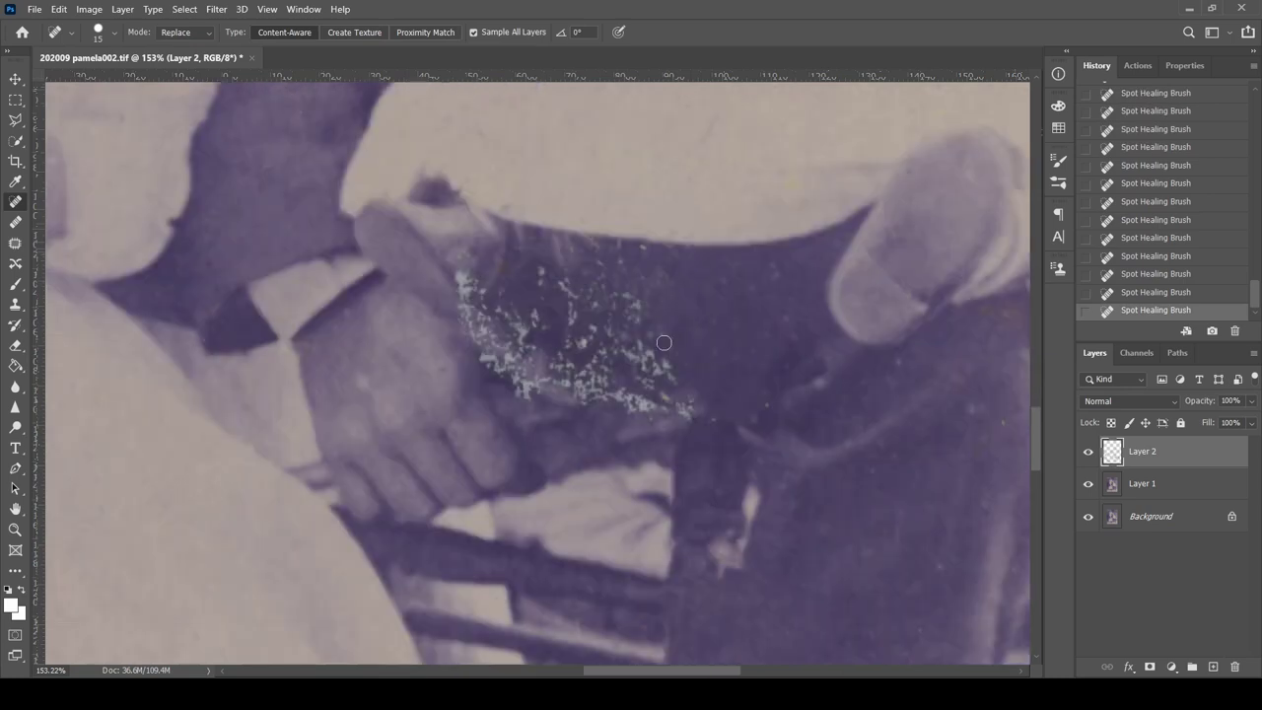
# Heal the white specks beside the hand and nearby small spots.
pyautogui.moveTo(569, 330)
pyautogui.mouseDown()
pyautogui.moveTo(670, 367)
pyautogui.moveTo(637, 403)
pyautogui.mouseUp()
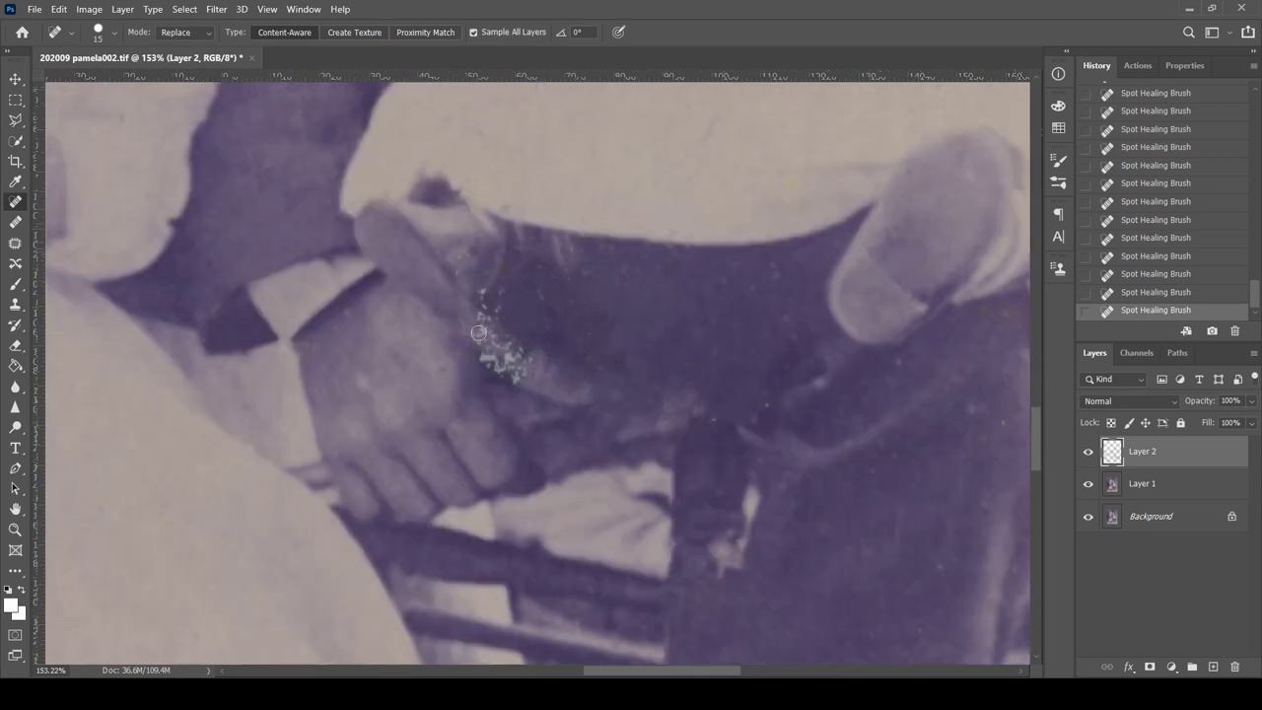
pyautogui.scroll(-1, 756, 340)
pyautogui.moveTo(570, 347); pyautogui.dragTo(650, 356)
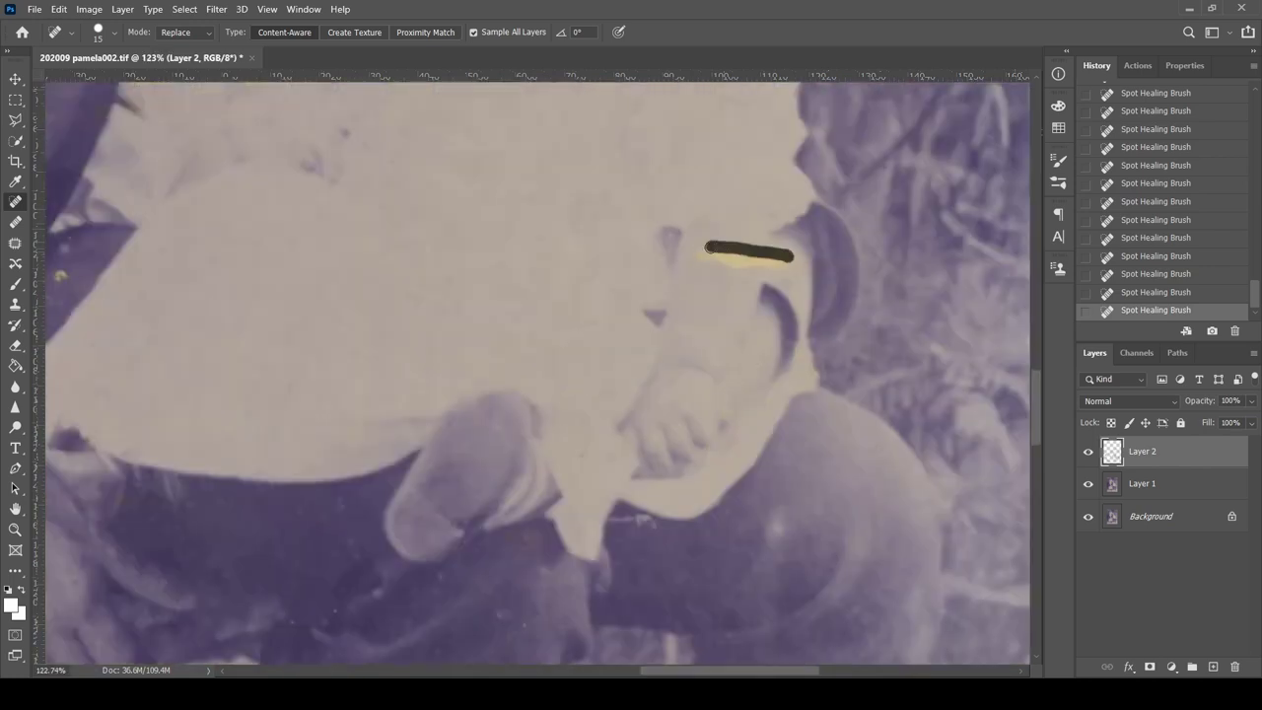
pyautogui.scroll(5, 462, 523)
pyautogui.scroll(5, 438, 374)
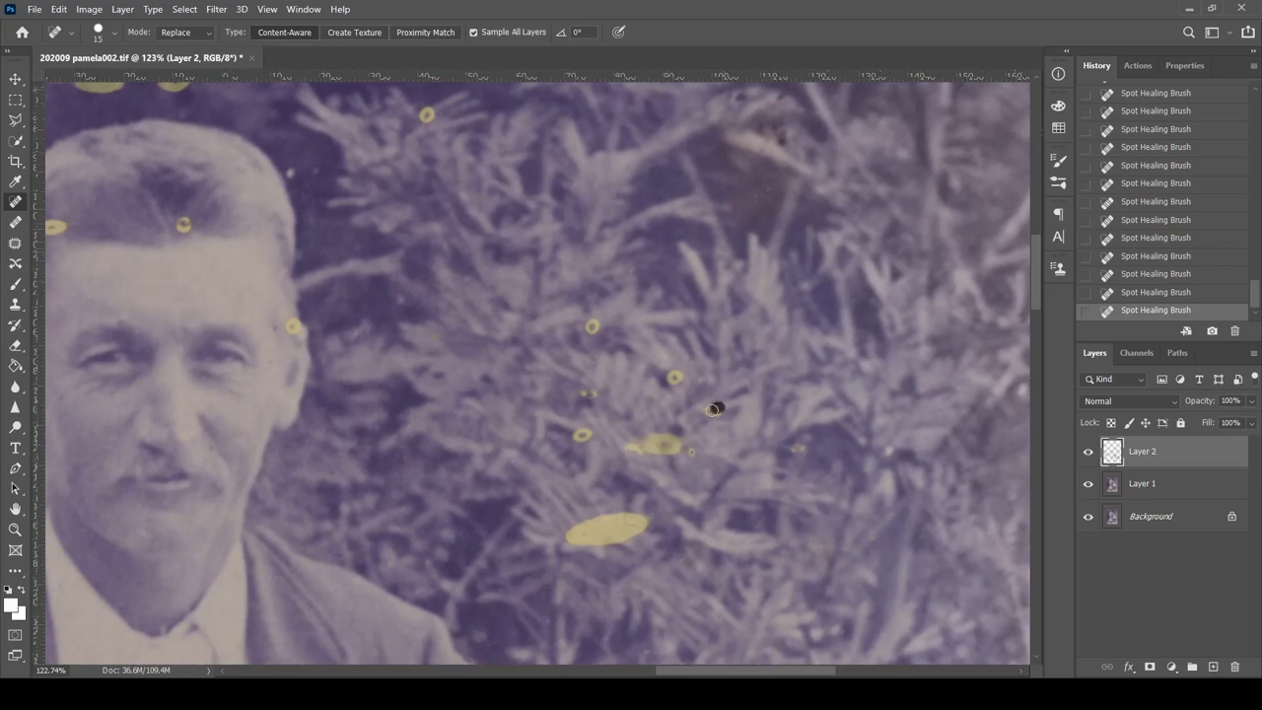
pyautogui.moveTo(631, 446); pyautogui.dragTo(685, 444)
pyautogui.moveTo(571, 532); pyautogui.dragTo(643, 525)
pyautogui.scroll(3, 563, 257)
pyautogui.moveTo(542, 254)
pyautogui.mouseDown()
pyautogui.moveTo(592, 252)
pyautogui.moveTo(532, 220)
pyautogui.mouseUp()
# Heal the large yellow background spot and the spots in the dark foliage.
pyautogui.scroll(1, 563, 247)
pyautogui.scroll(2, 532, 220)
pyautogui.scroll(-4, 493, 266)
pyautogui.hscroll(-2, 493, 266)
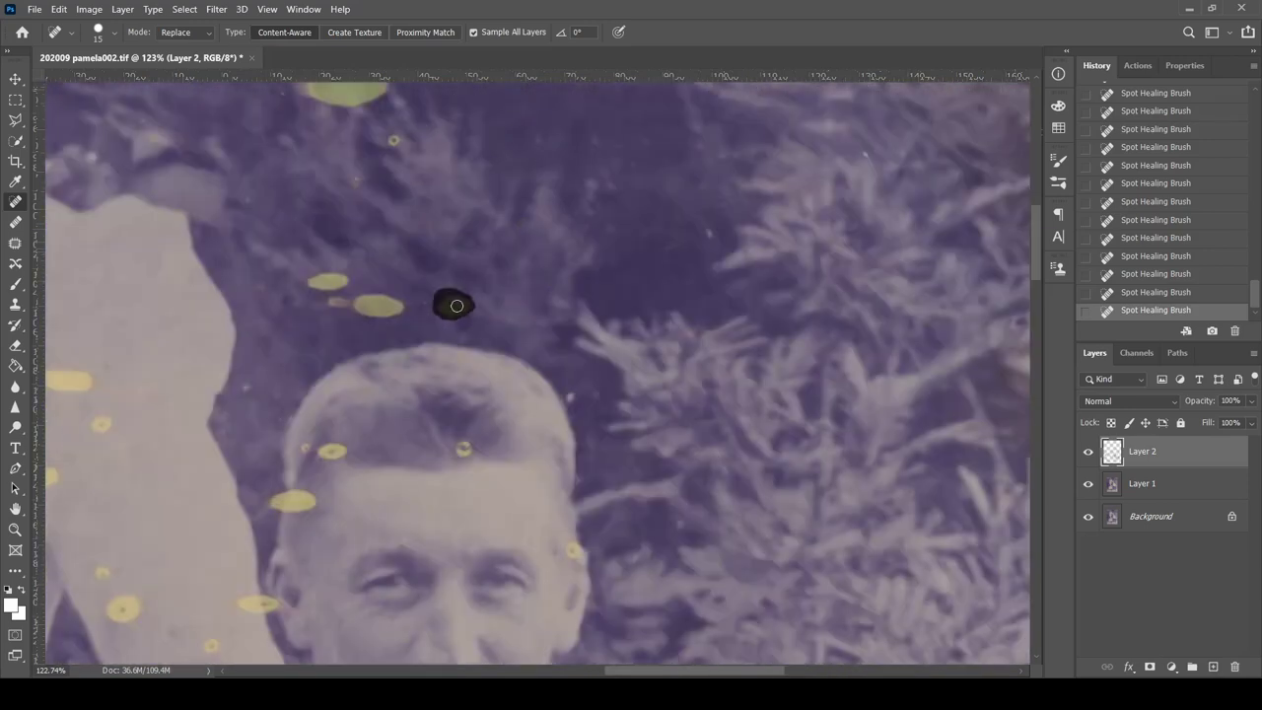
pyautogui.scroll(-3, 444, 371)
pyautogui.hscroll(-1, 354, 341)
pyautogui.scroll(5, 530, 507)
pyautogui.moveTo(311, 284); pyautogui.dragTo(330, 282)
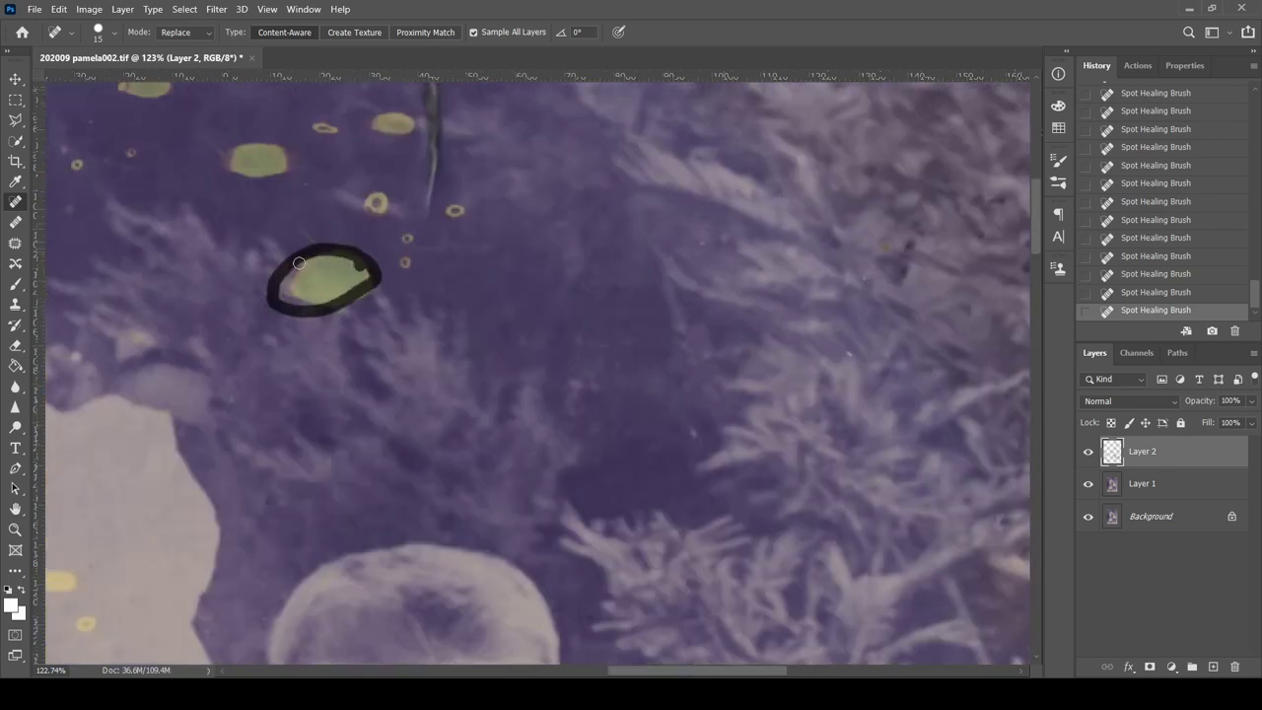
pyautogui.scroll(-3, 315, 286)
pyautogui.moveTo(266, 306); pyautogui.dragTo(286, 303)
pyautogui.scroll(-2, 296, 316)
pyautogui.moveTo(330, 355); pyautogui.dragTo(375, 350)
# Heal the yellow spots on the sleeve, including the elongated one.
pyautogui.click(479, 347)
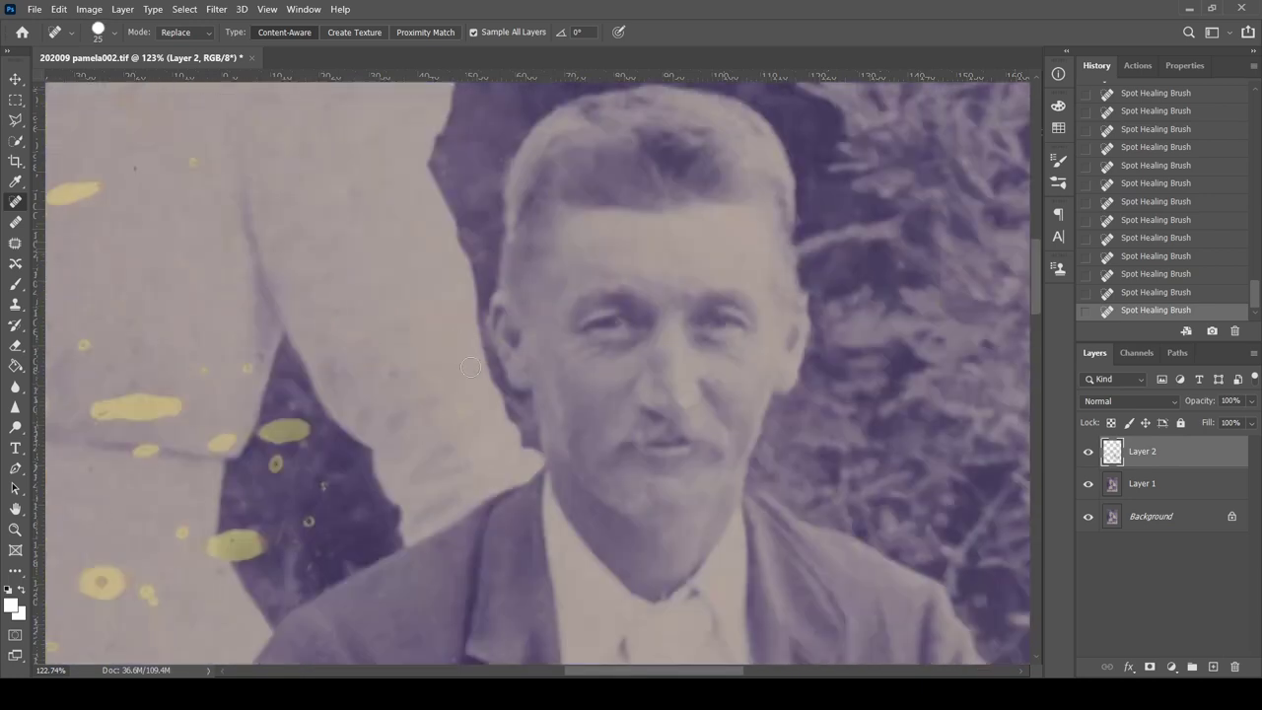
pyautogui.click(284, 431)
pyautogui.moveTo(219, 547); pyautogui.dragTo(251, 542)
pyautogui.click(222, 443)
pyautogui.hscroll(-5, 616, 422)
# Heal the scattered yellow spots across the shirt.
pyautogui.click(301, 240)
pyautogui.click(422, 388)
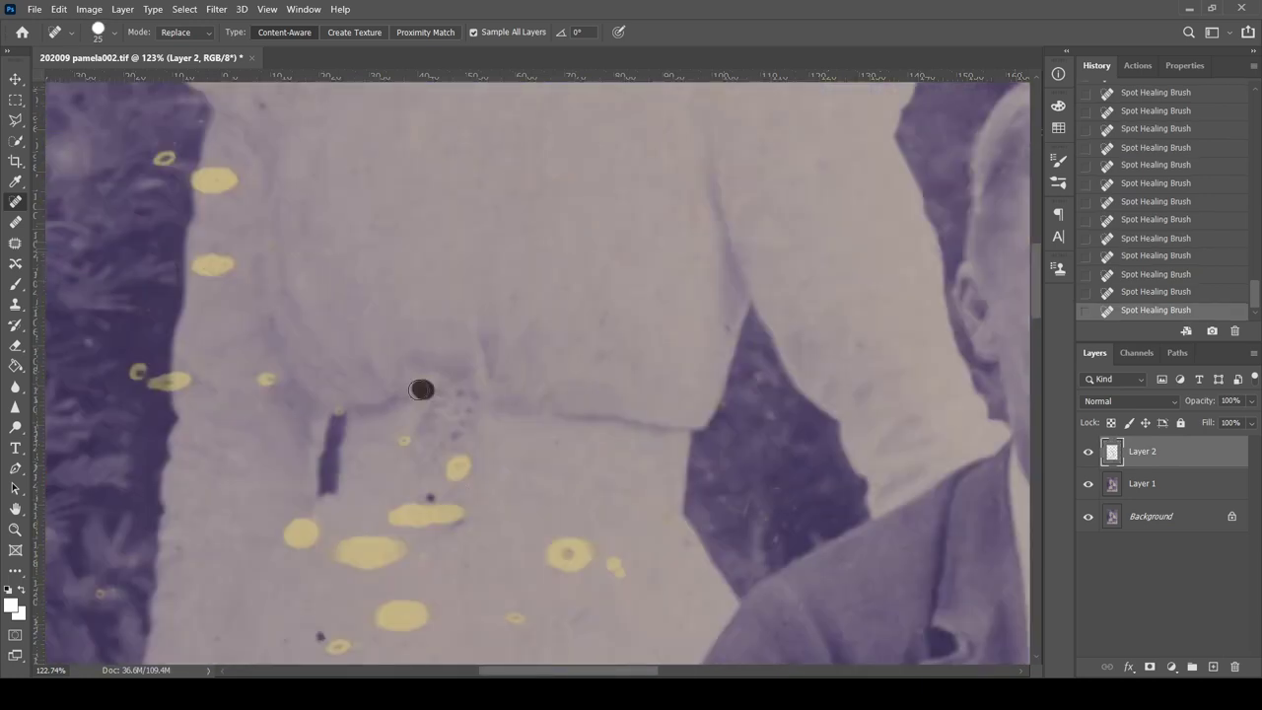
pyautogui.click(457, 468)
pyautogui.click(568, 555)
pyautogui.click(426, 513)
pyautogui.click(405, 440)
pyautogui.scroll(-3, 857, 345)
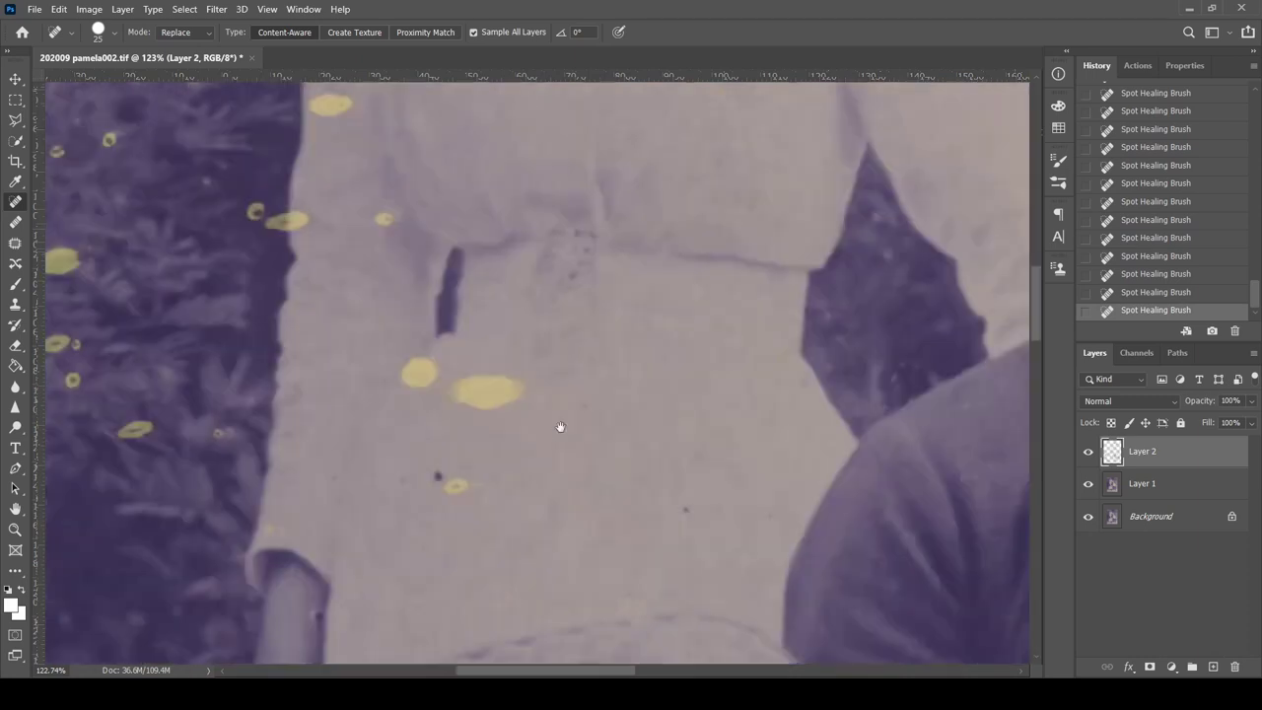
pyautogui.click(443, 338)
pyautogui.hscroll(-3, 443, 338)
# Heal the spots on the grass, along the shirt's edge and in the right background.
pyautogui.click(357, 337)
pyautogui.moveTo(340, 256); pyautogui.dragTo(374, 251)
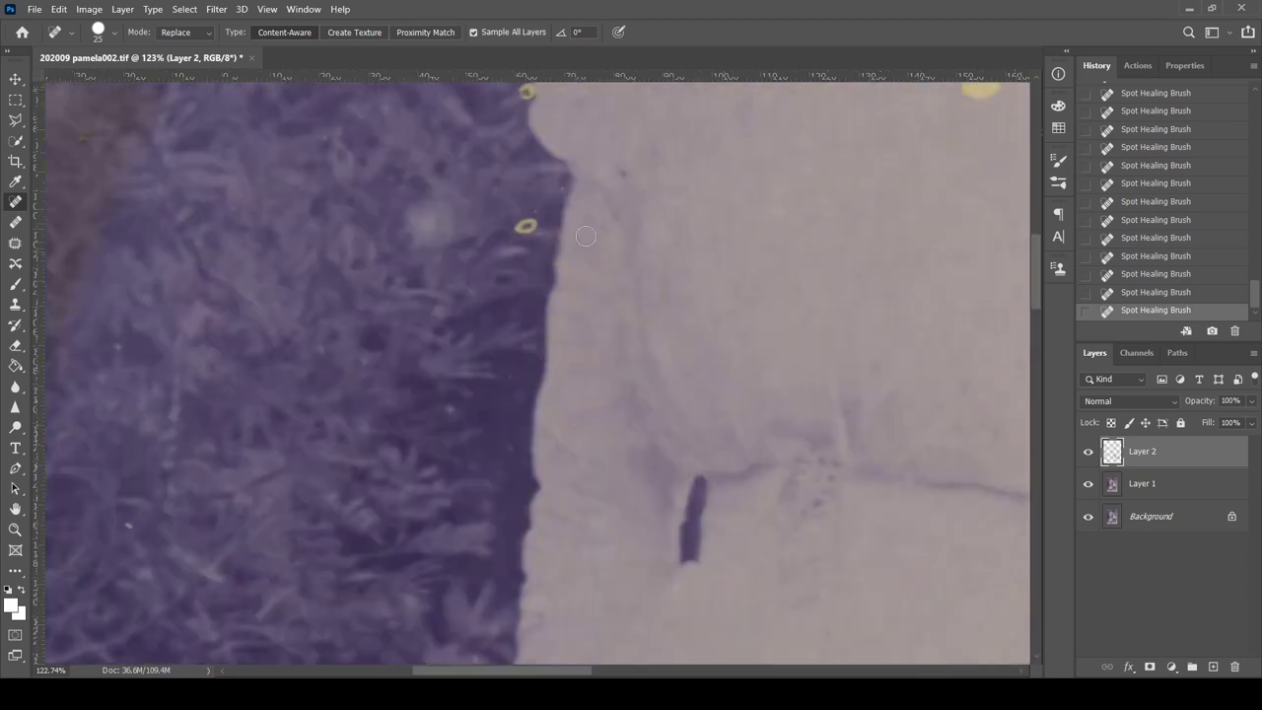
pyautogui.scroll(5, 512, 365)
pyautogui.hscroll(3, 512, 366)
pyautogui.click(798, 390)
pyautogui.scroll(3, 801, 387)
pyautogui.hscroll(3, 801, 386)
pyautogui.click(873, 329)
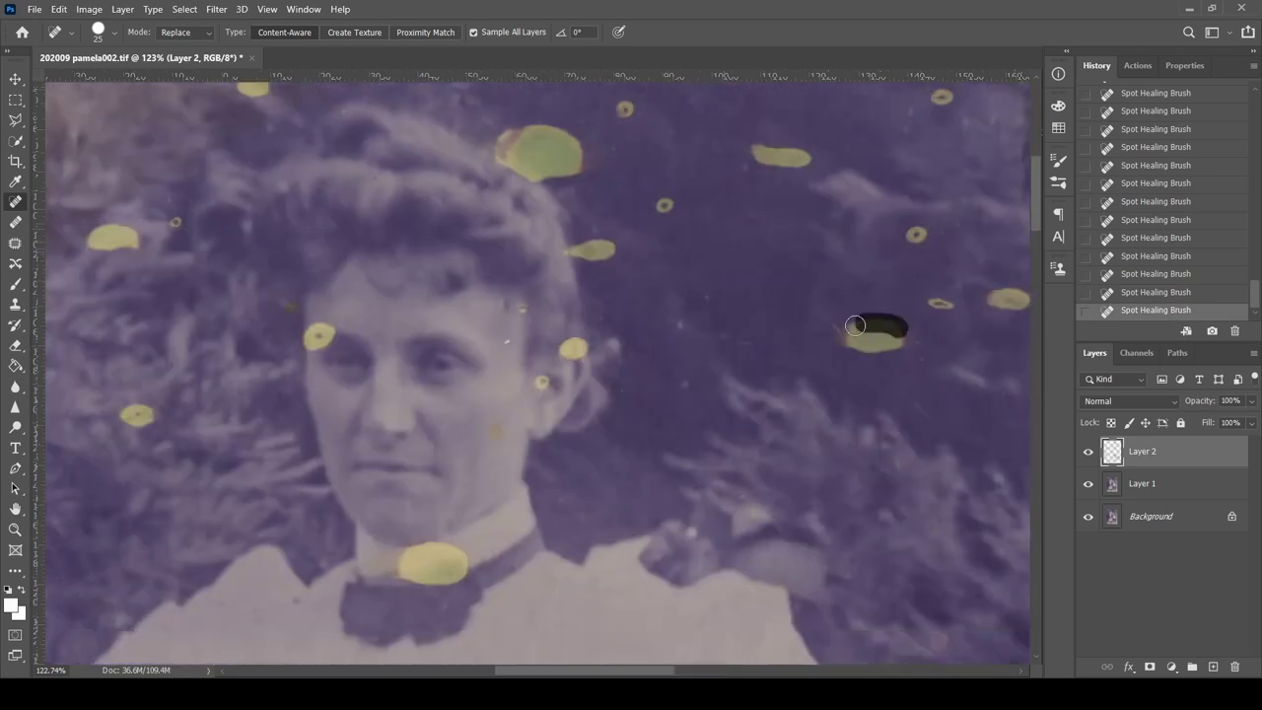
# Heal the yellow spots near the woman's ear and above her hair.
pyautogui.click(573, 348)
pyautogui.click(592, 249)
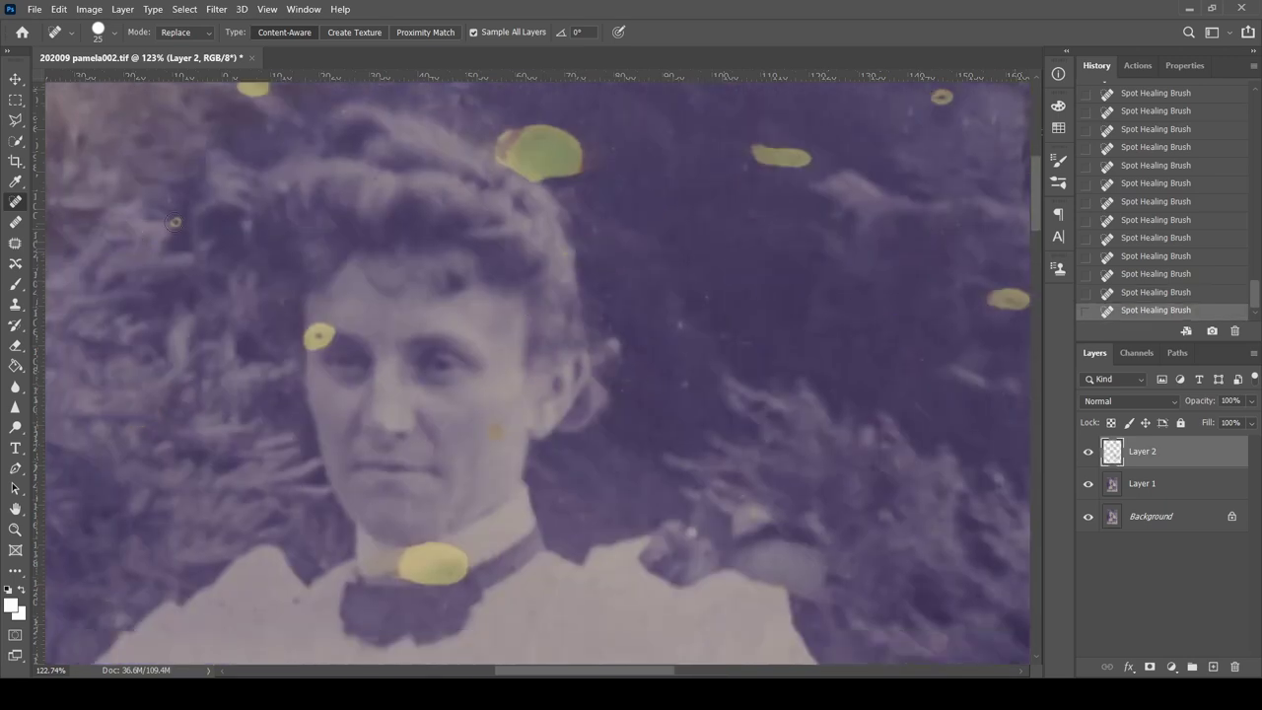
pyautogui.scroll(3, 591, 295)
pyautogui.hscroll(-1, 591, 296)
pyautogui.moveTo(567, 320); pyautogui.dragTo(615, 349)
pyautogui.hscroll(3, 615, 349)
# Paint out the long vertical scratch in the background.
pyautogui.moveTo(775, 192); pyautogui.dragTo(768, 532)
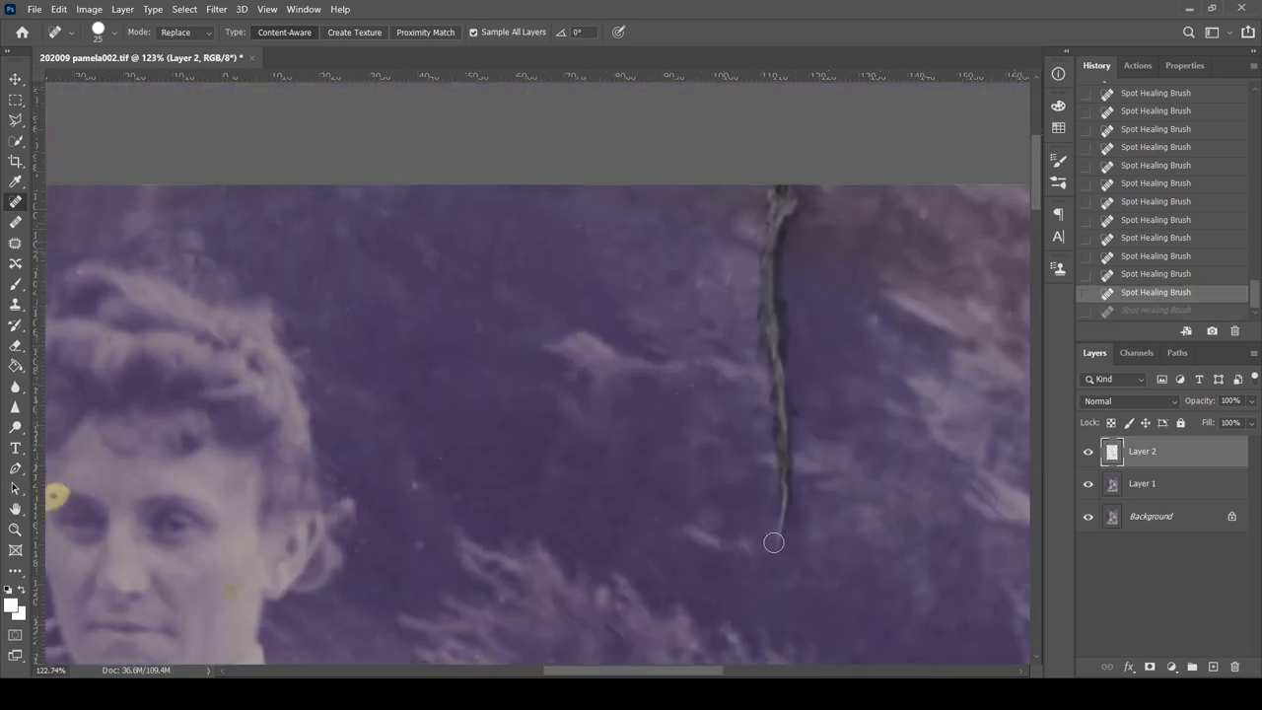
pyautogui.moveTo(764, 355); pyautogui.dragTo(771, 189)
pyautogui.hotkey('shift', 'j')
# Heal the woman's face blemishes with sampled skin, then spot-heal the collar stain.
pyautogui.moveTo(684, 310)
pyautogui.mouseDown()
pyautogui.moveTo(726, 371)
pyautogui.moveTo(910, 245)
pyautogui.moveTo(934, 356)
pyautogui.mouseUp()
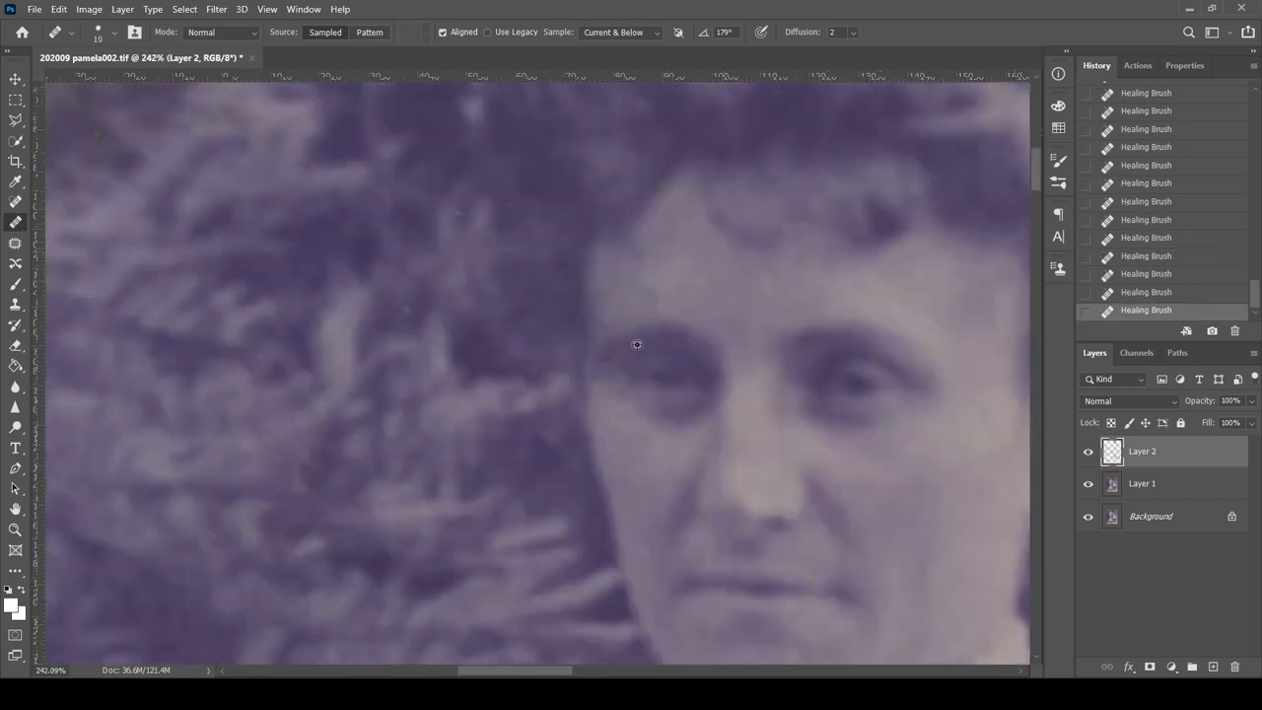
pyautogui.scroll(1, 793, 408)
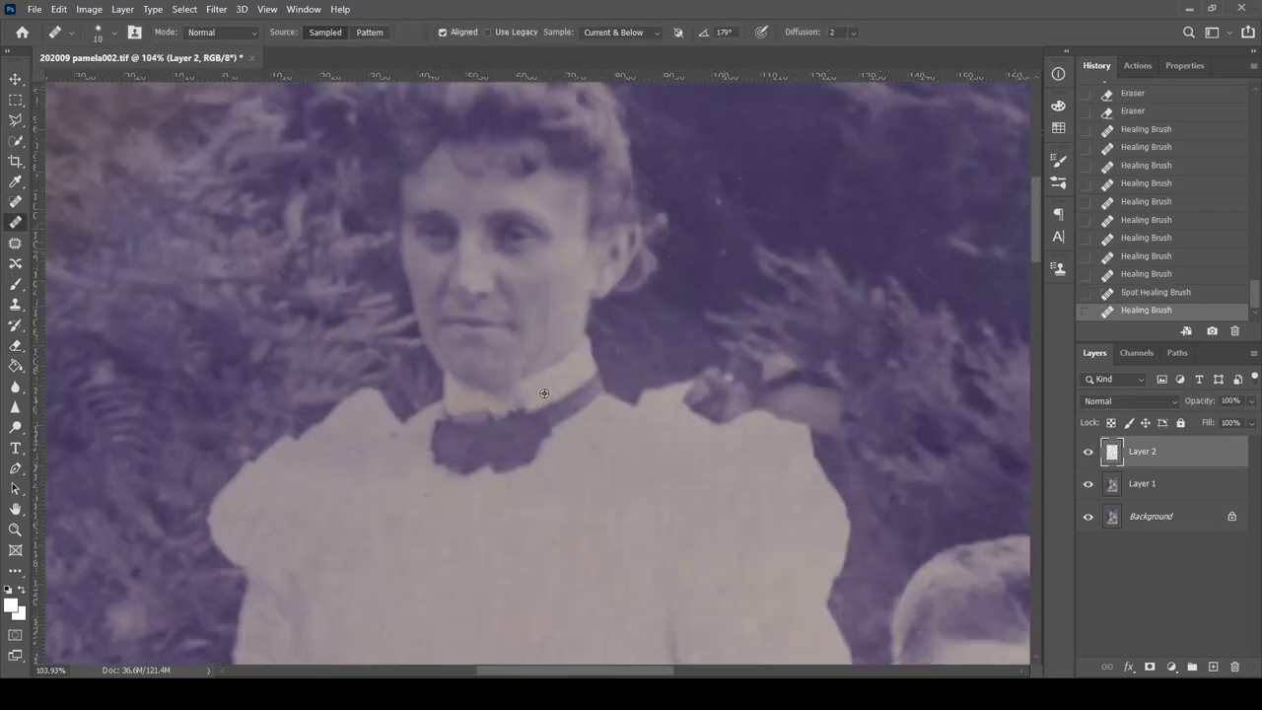
pyautogui.hotkey('shift', '+')
pyautogui.click(537, 394)
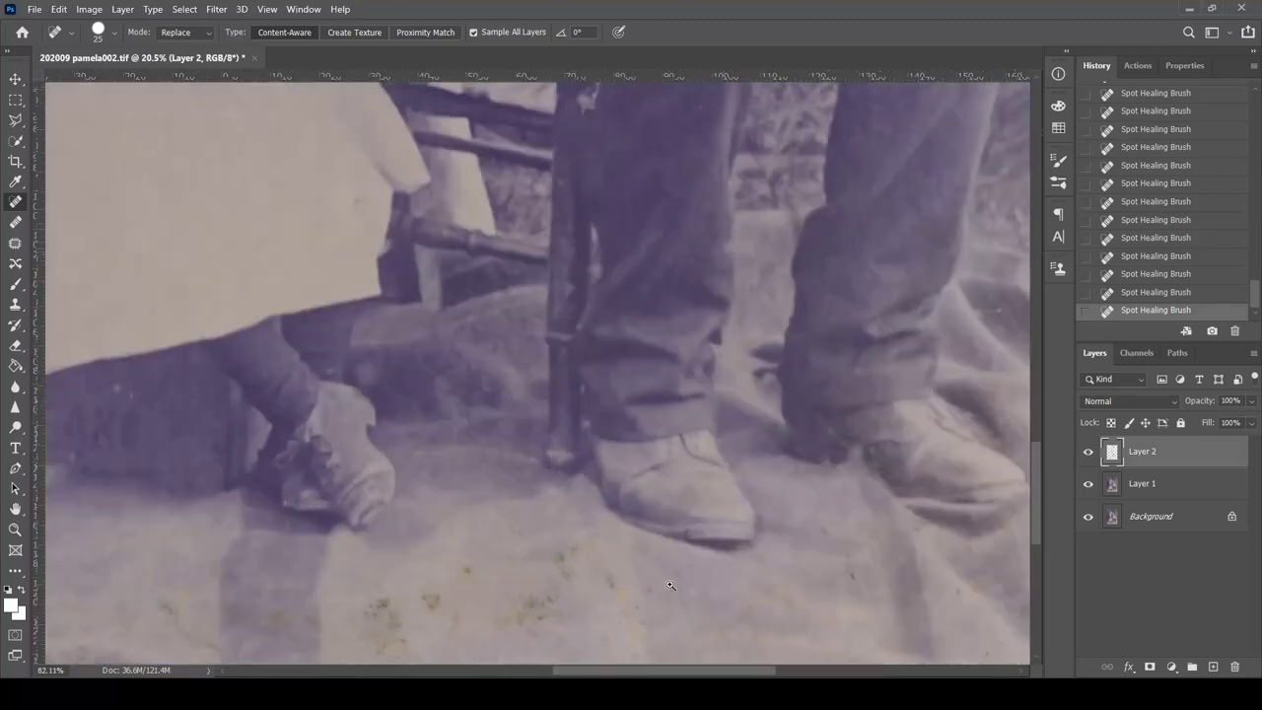
# Heal the floor stain near the shoes.
pyautogui.moveTo(564, 431); pyautogui.dragTo(548, 444)
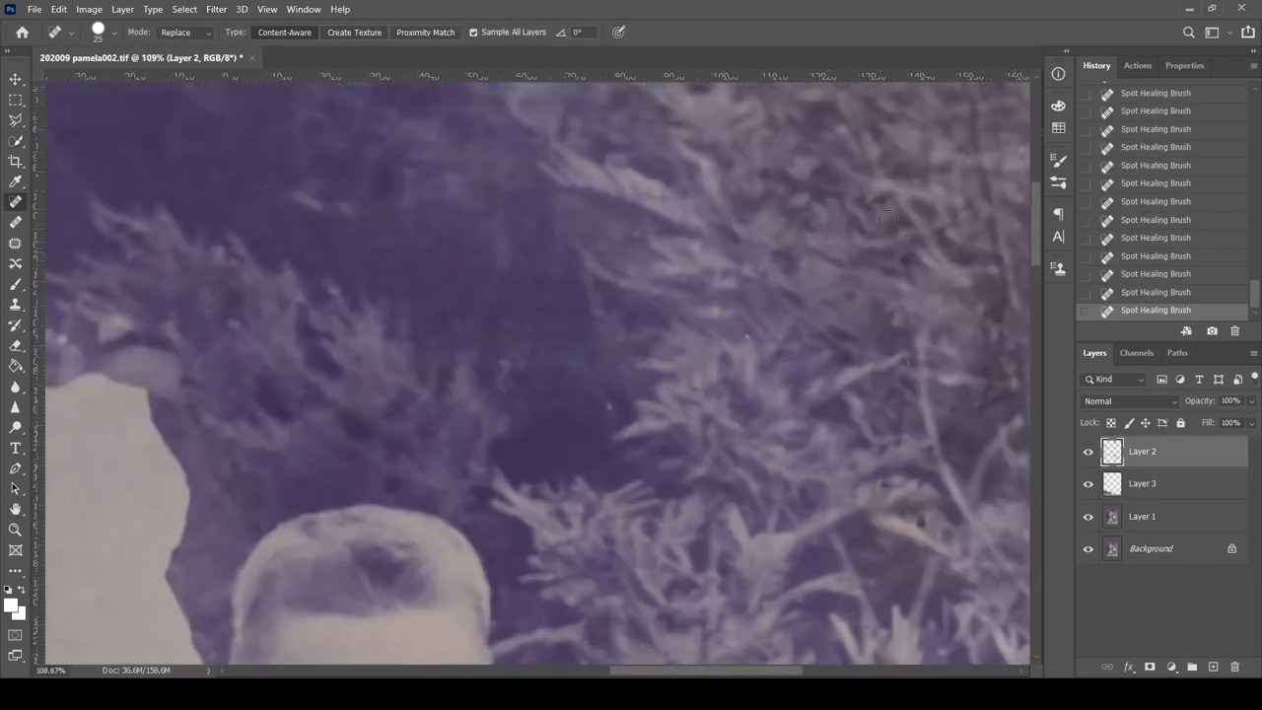
pyautogui.press('h')
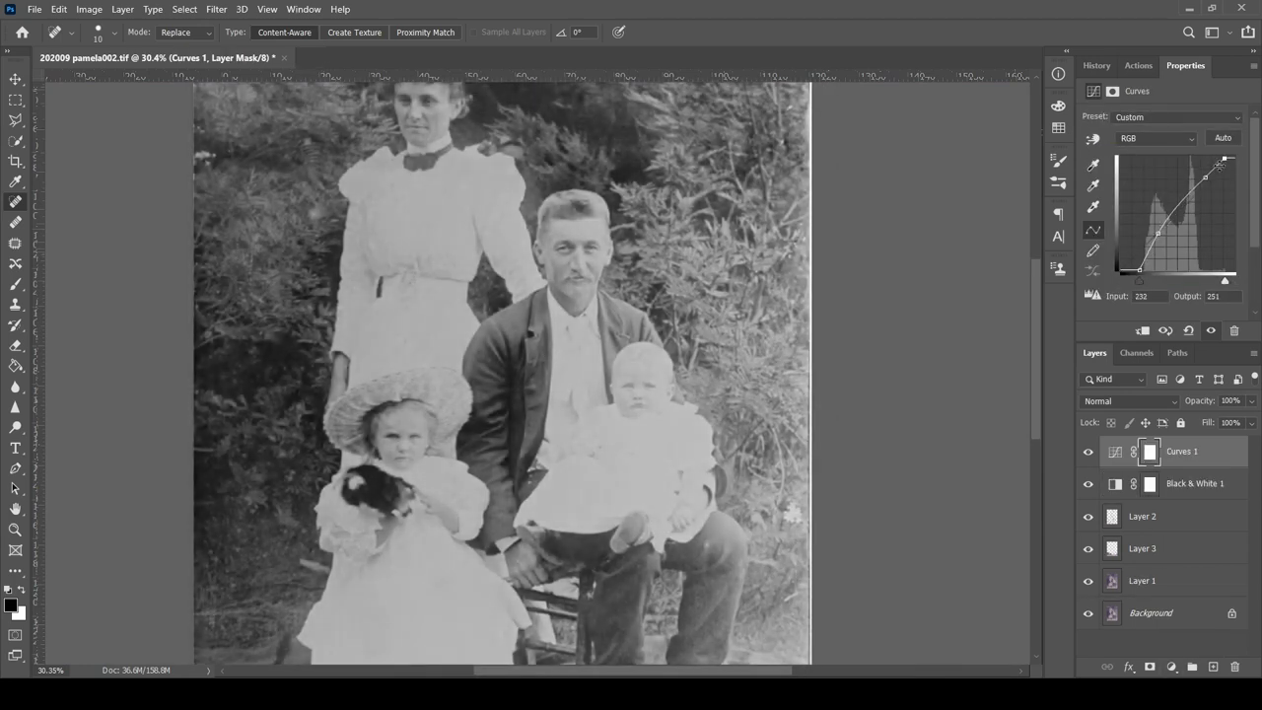
# Raise the Curves to brighten the photo and add a new dodge-and-burn layer.
pyautogui.moveTo(1205, 177); pyautogui.dragTo(1201, 174)
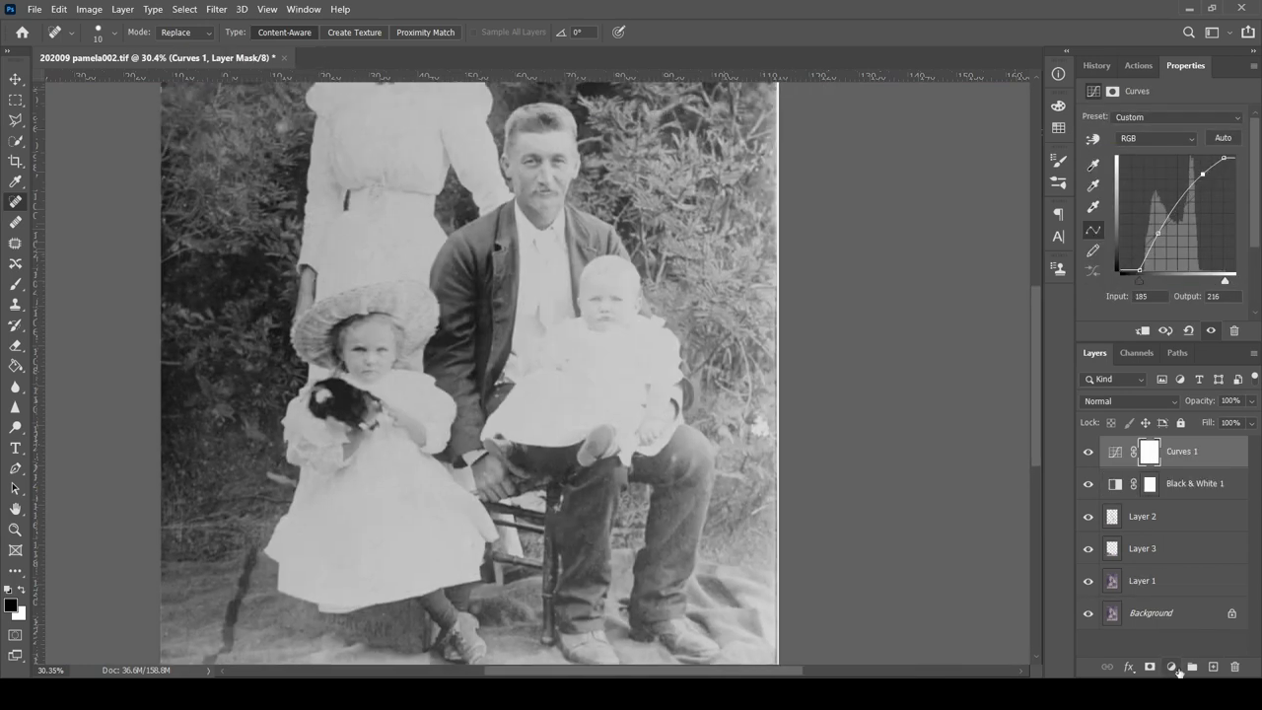
pyautogui.keyDown('ctrl'); pyautogui.click(1214, 667); pyautogui.keyUp('ctrl')
pyautogui.press('b')
# Burn the floor and bottom of the photo darker with a low-flow black brush.
pyautogui.scroll(-3, 771, 434)
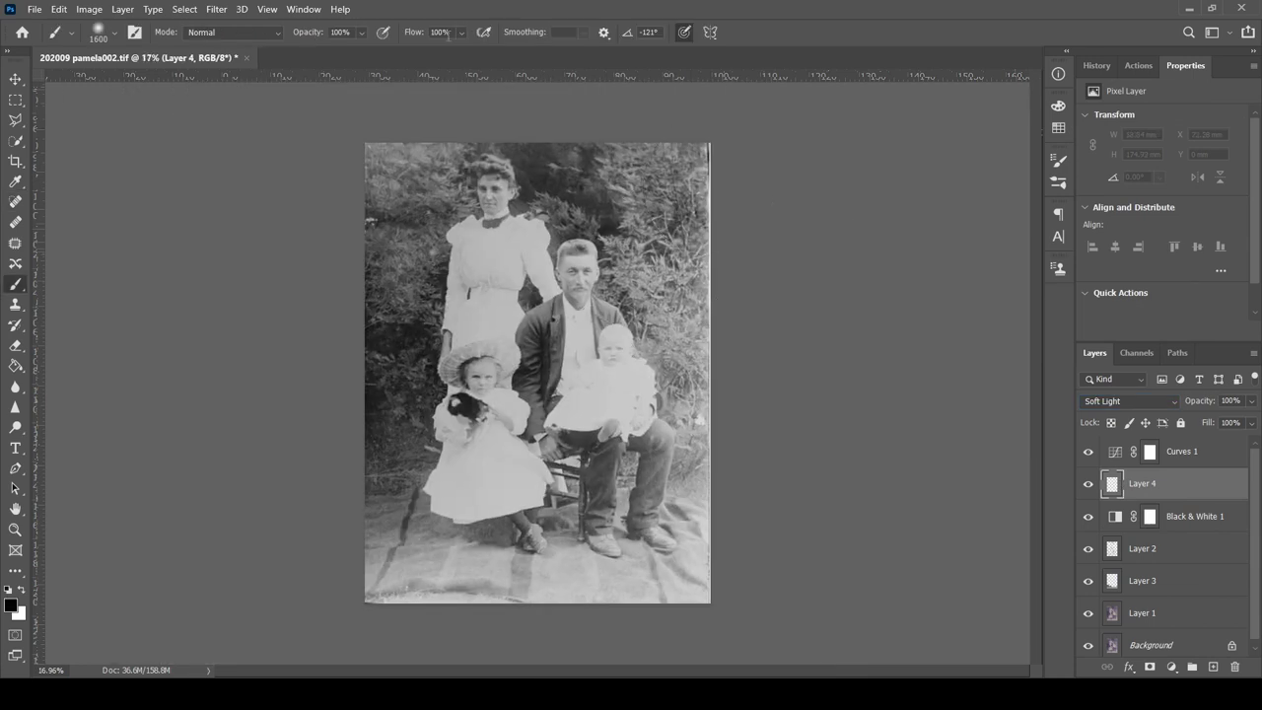
pyautogui.moveTo(771, 434); pyautogui.dragTo(543, 625)
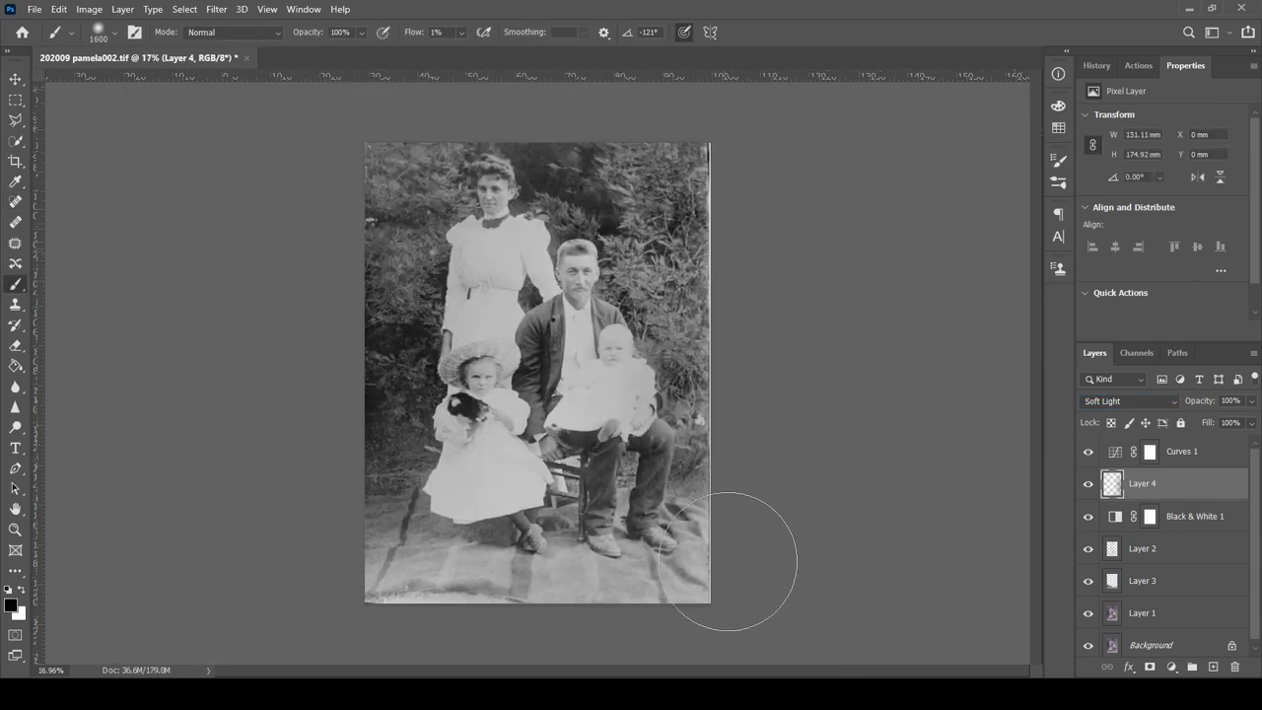
pyautogui.moveTo(732, 558); pyautogui.dragTo(490, 612)
pyautogui.scroll(5, 641, 325)
pyautogui.scroll(-4, 845, 537)
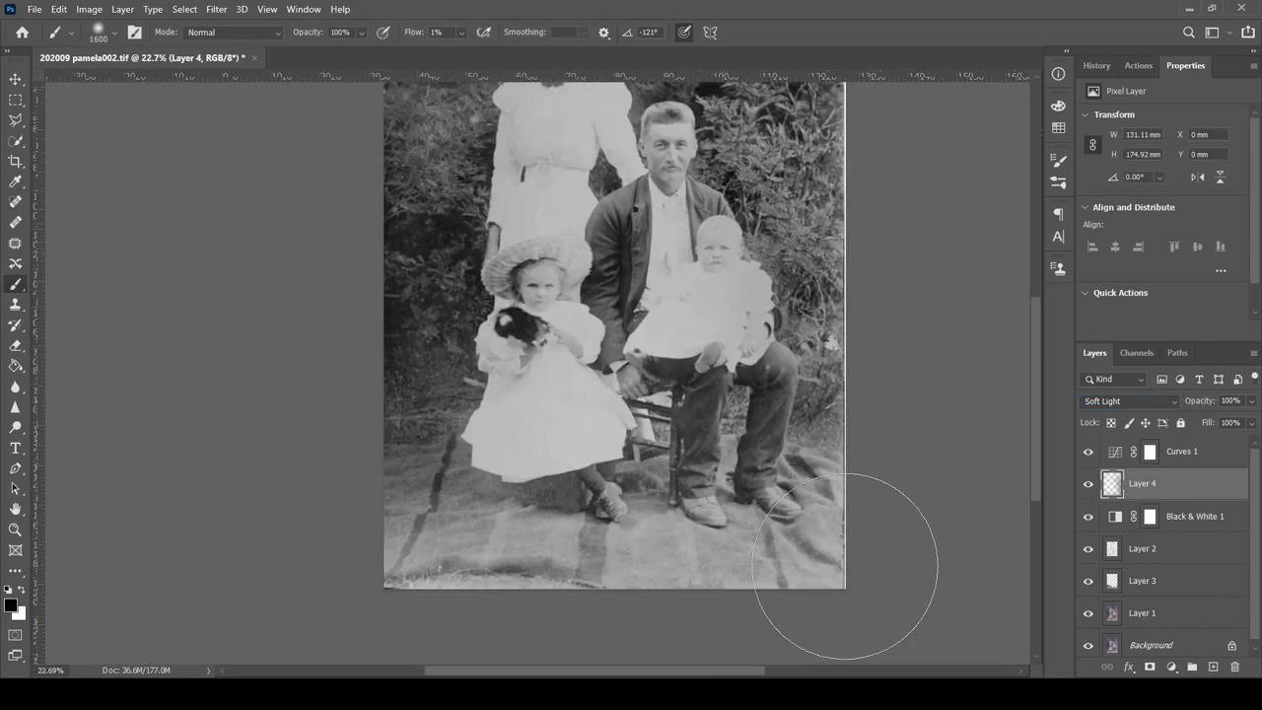
pyautogui.scroll(4, 514, 236)
pyautogui.scroll(-5, 352, 352)
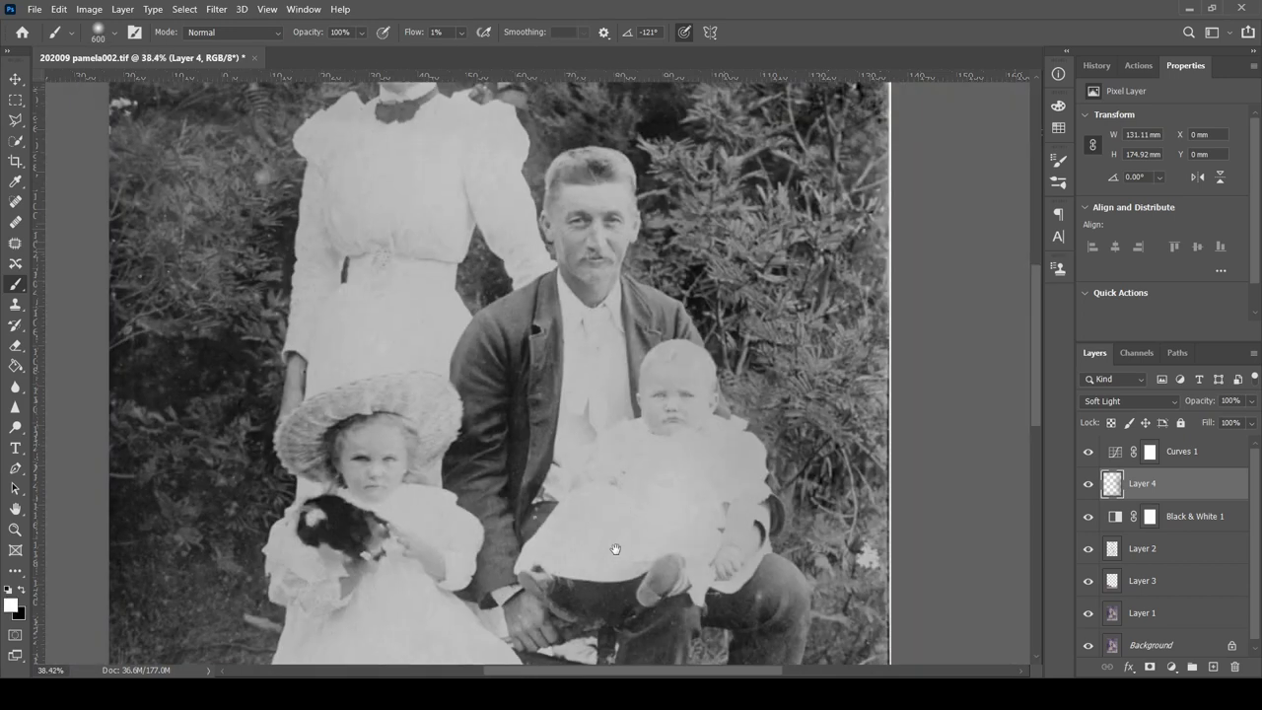
pyautogui.moveTo(615, 549); pyautogui.dragTo(631, 396)
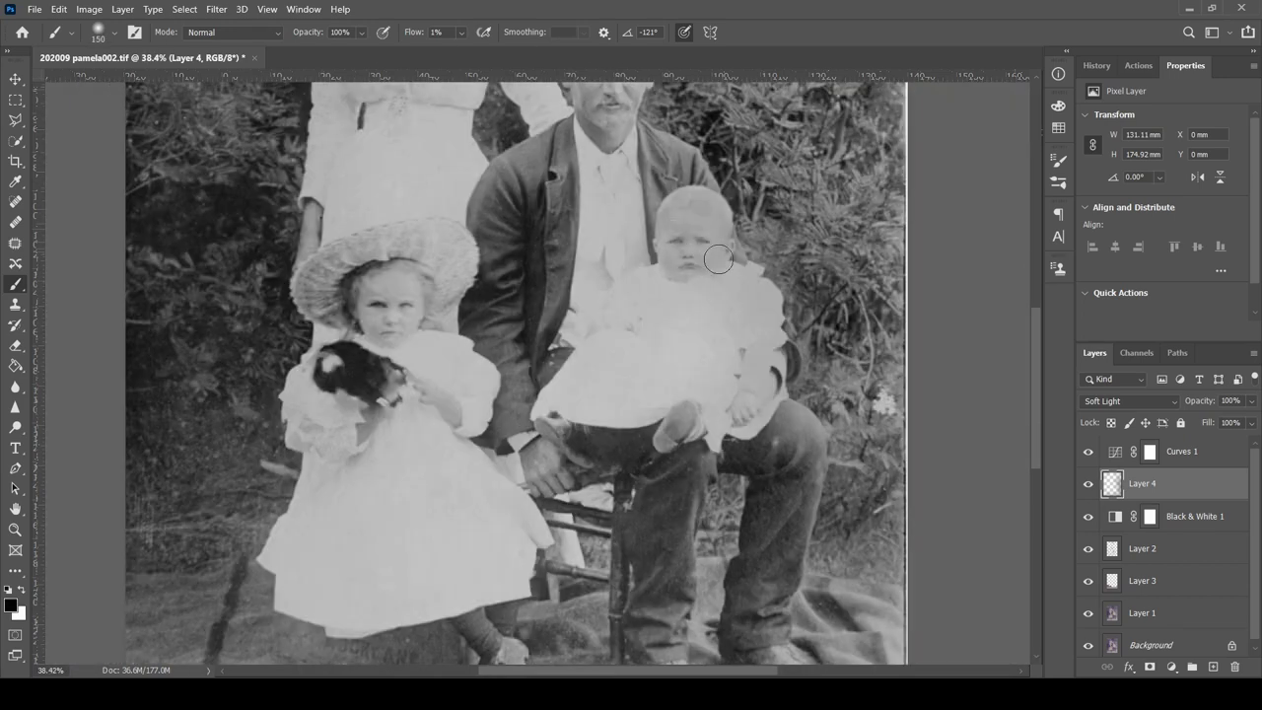
pyautogui.scroll(-1, 663, 333)
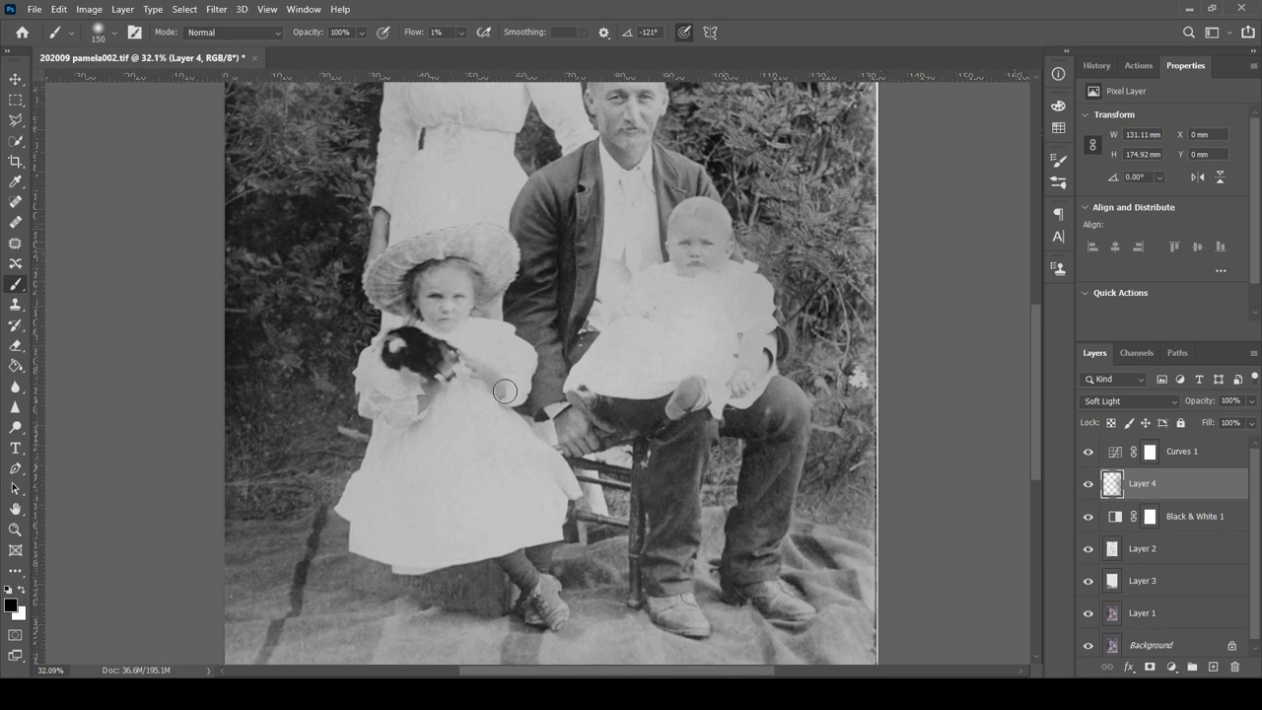
pyautogui.scroll(-3, 663, 333)
pyautogui.press('e')
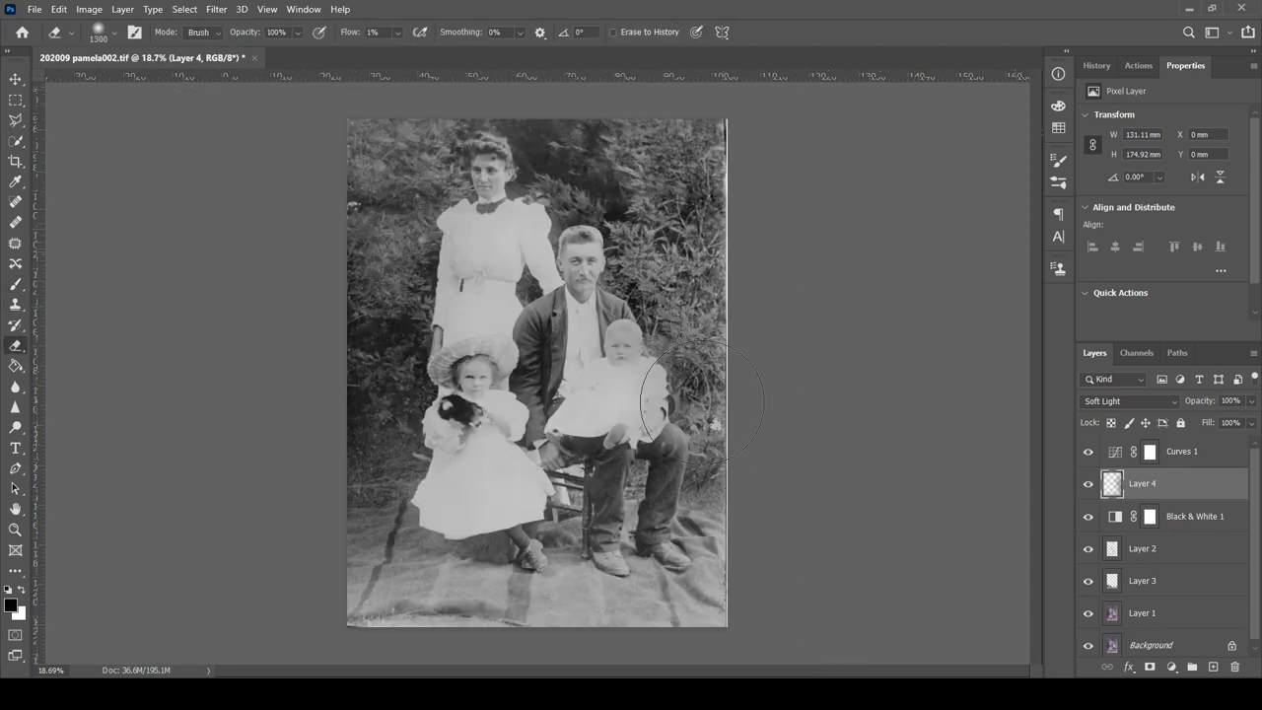
pyautogui.click(1104, 453)
# Spot-heal a few remaining spots on Layer 2.
pyautogui.press('c')
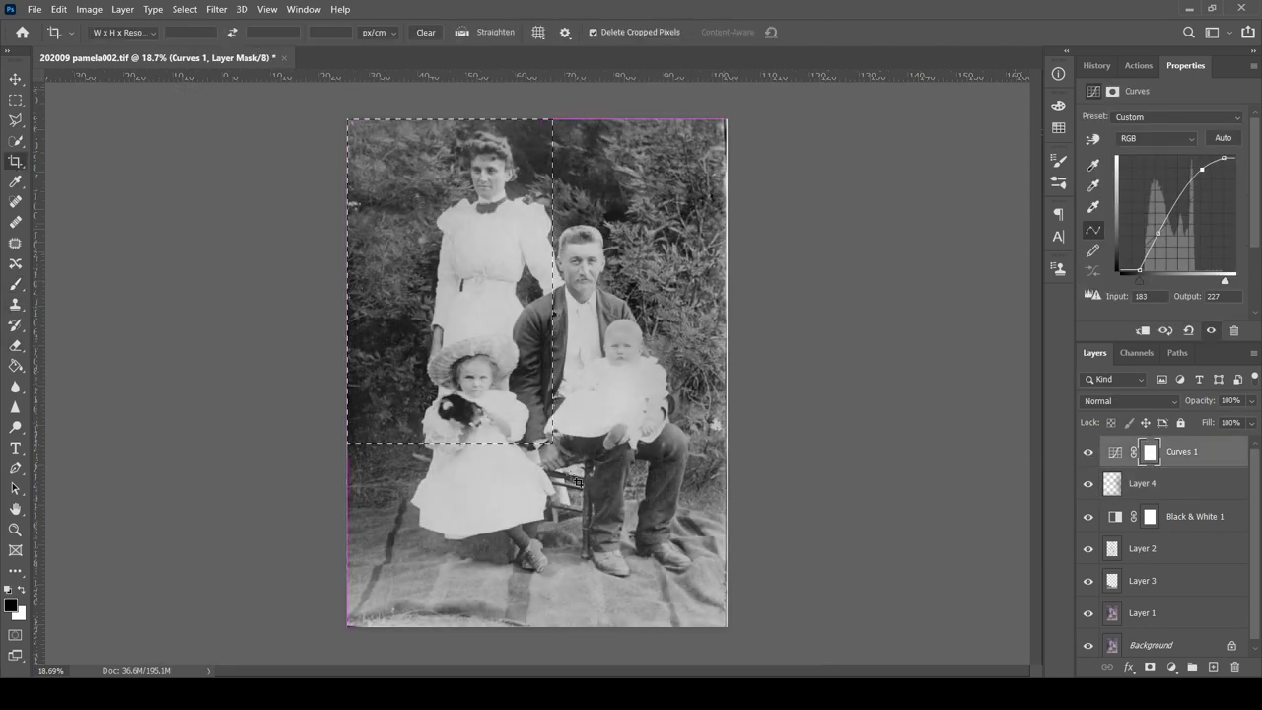
pyautogui.scroll(3, 515, 293)
pyautogui.click(1142, 548)
pyautogui.press('j')
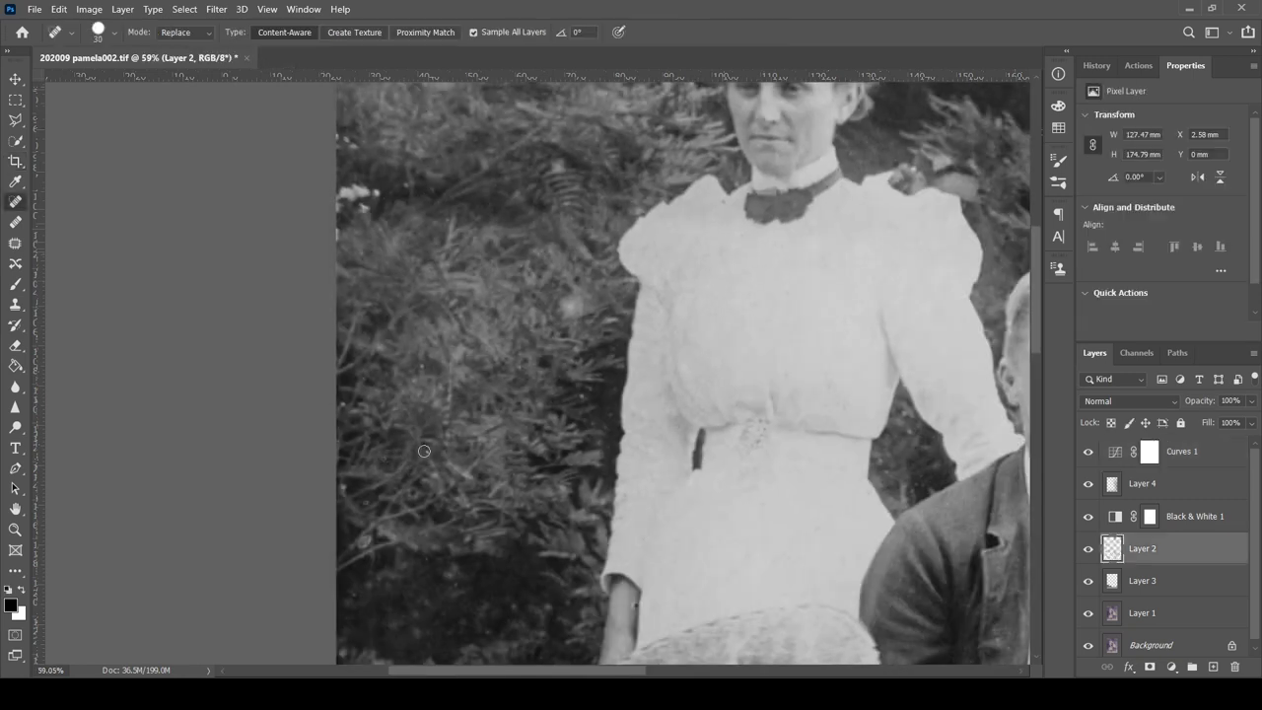
pyautogui.scroll(2, 516, 292)
pyautogui.hscroll(5, 744, 498)
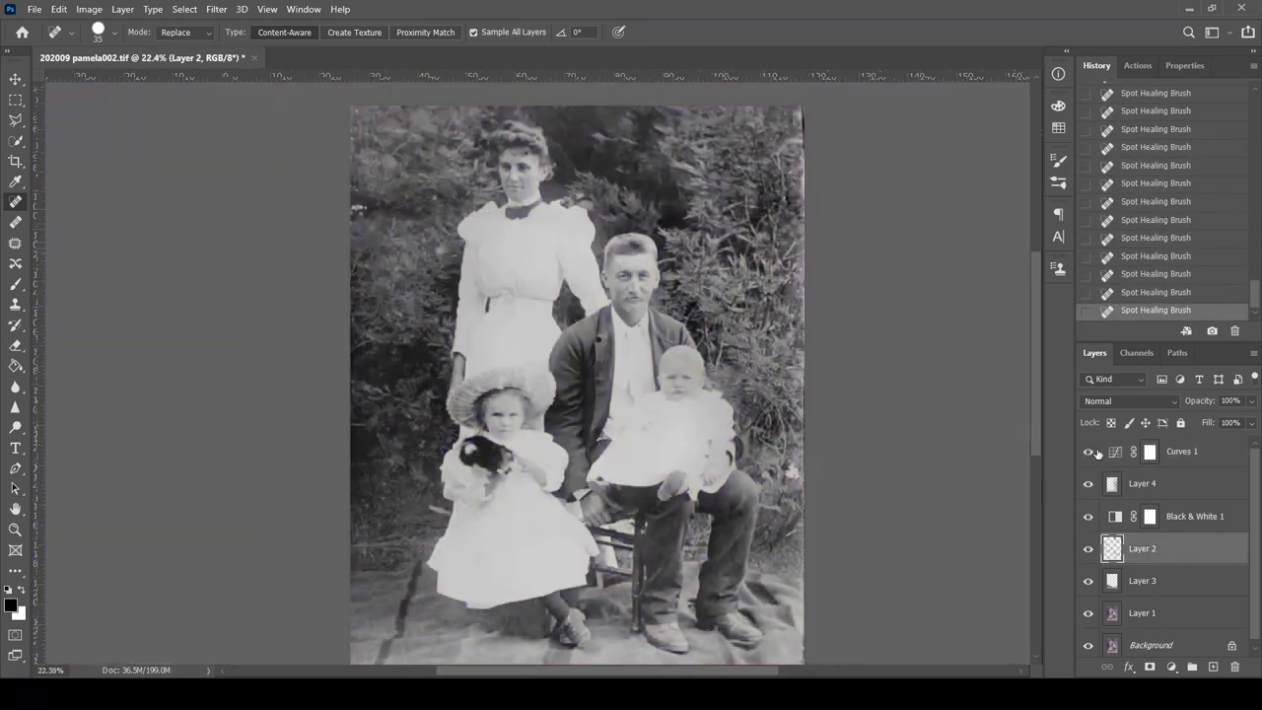
pyautogui.moveTo(1088, 450); pyautogui.dragTo(1088, 516)
# Stamp all visible layers into a new merged Layer 5.
pyautogui.hotkey('ctrl', 'shift', 'alt', 'e')
pyautogui.press('h')
pyautogui.hotkey('ctrl', '1')
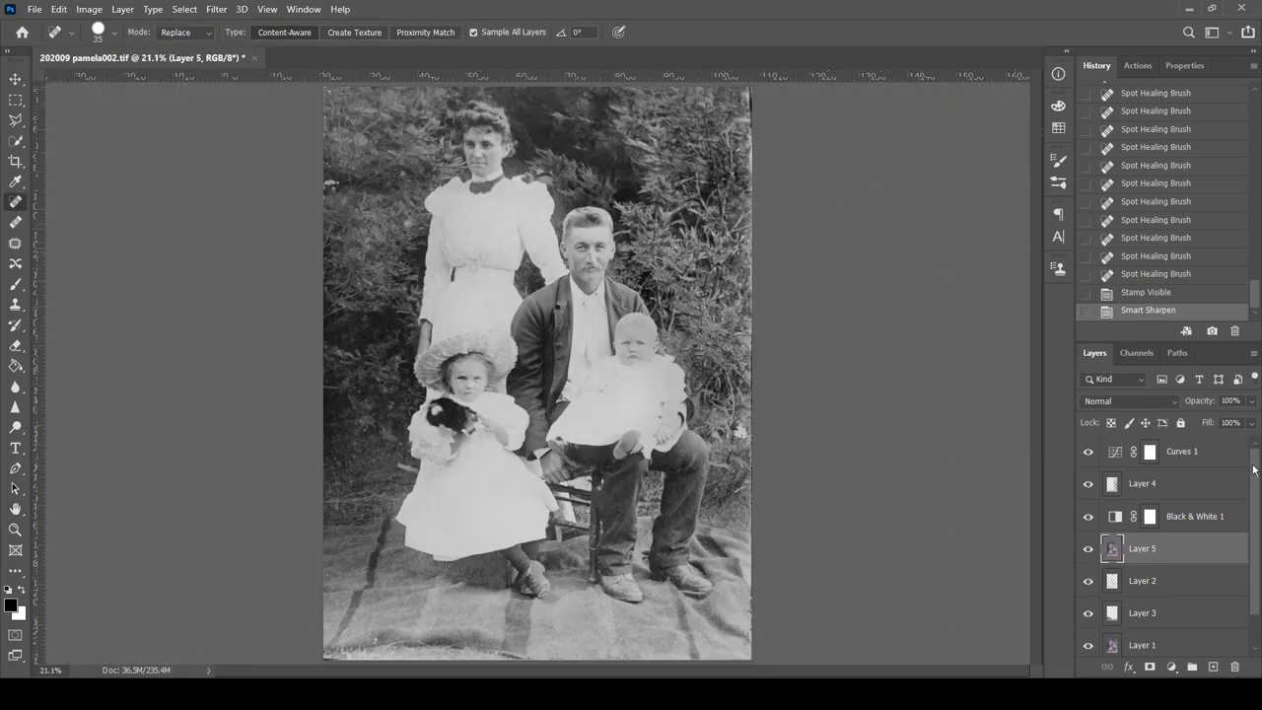
# Group all retouching layers into Group 1 and toggle it to compare before/after.
pyautogui.click(1183, 451)
pyautogui.keyDown('shift'); pyautogui.click(1144, 645); pyautogui.keyUp('shift')
pyautogui.hotkey('ctrl', 'g')
pyautogui.click(1087, 446)
pyautogui.click(1088, 446)
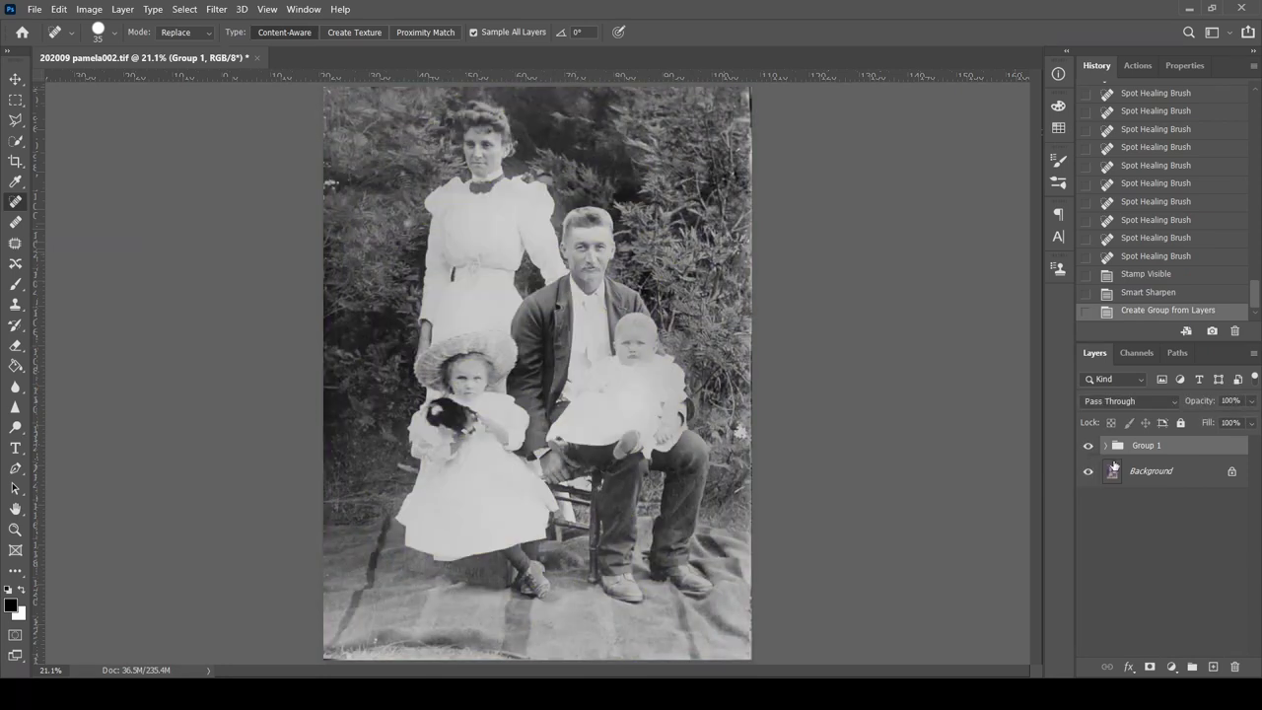
# Run the PixelFIX PROOF before/after action, then revert history to the grouped state.
pyautogui.click(1137, 65)
pyautogui.click(1196, 162)
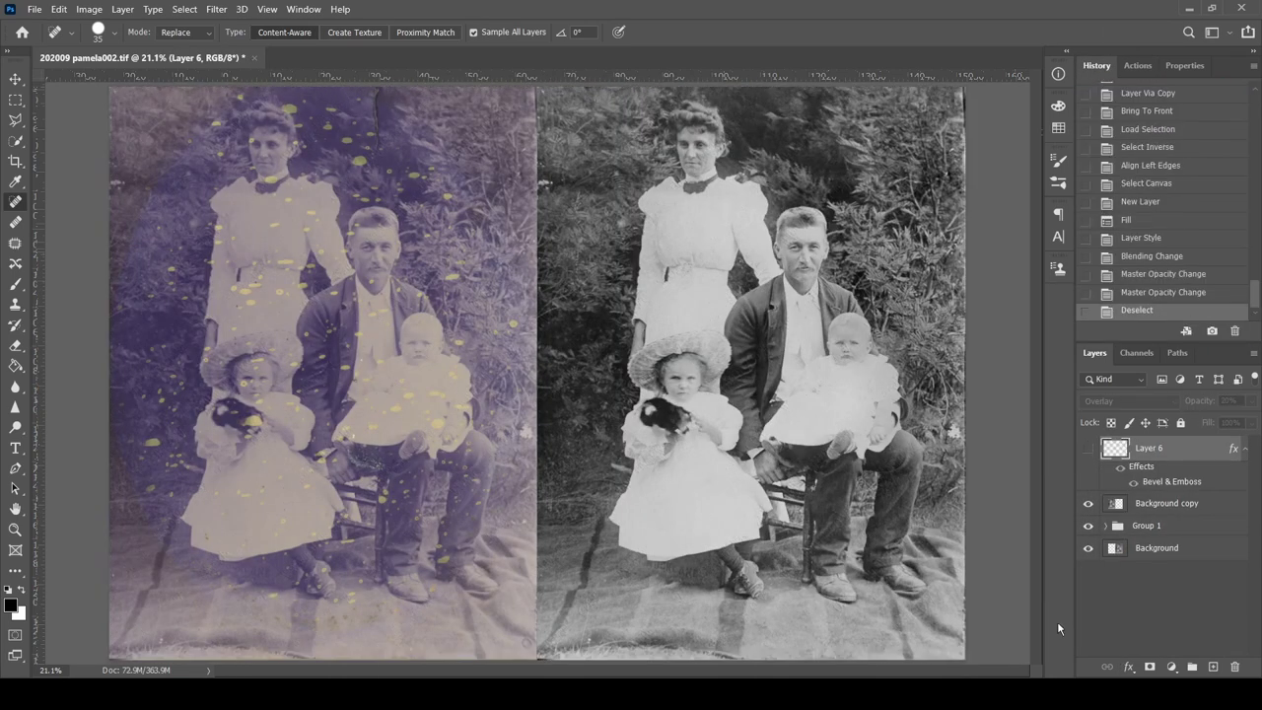
pyautogui.scroll(5, 1173, 198)
pyautogui.click(1188, 167)
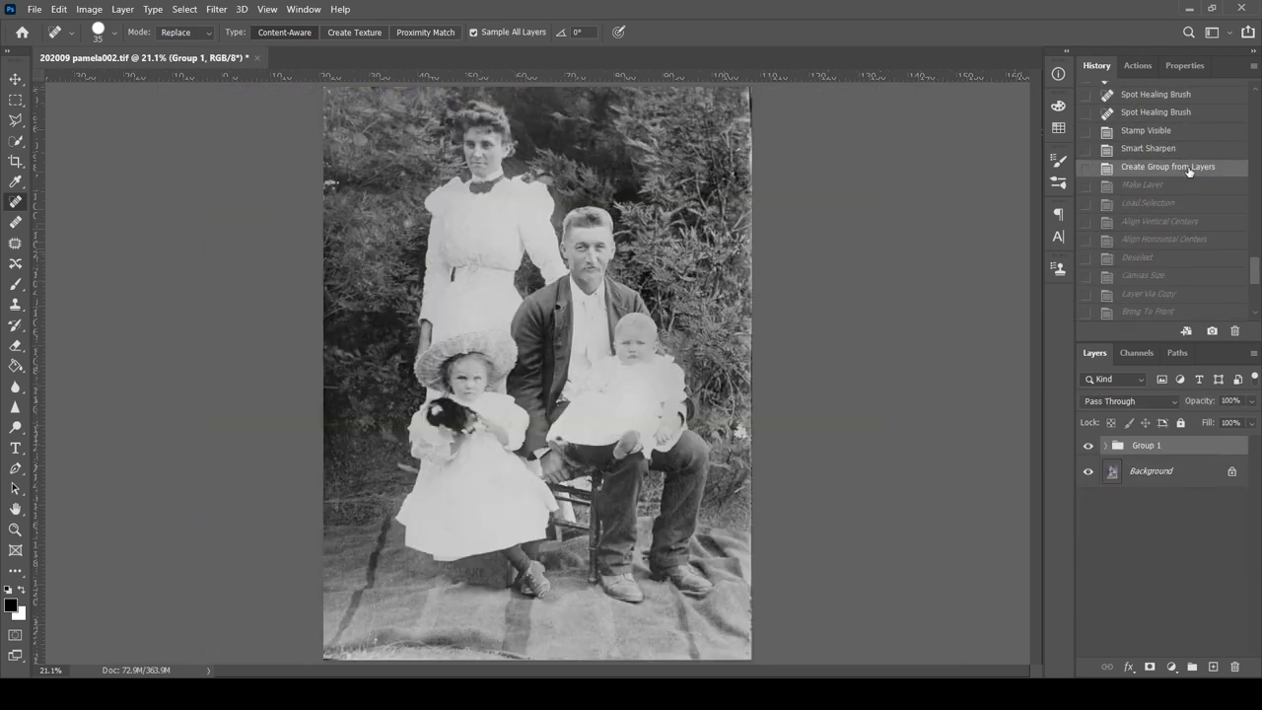